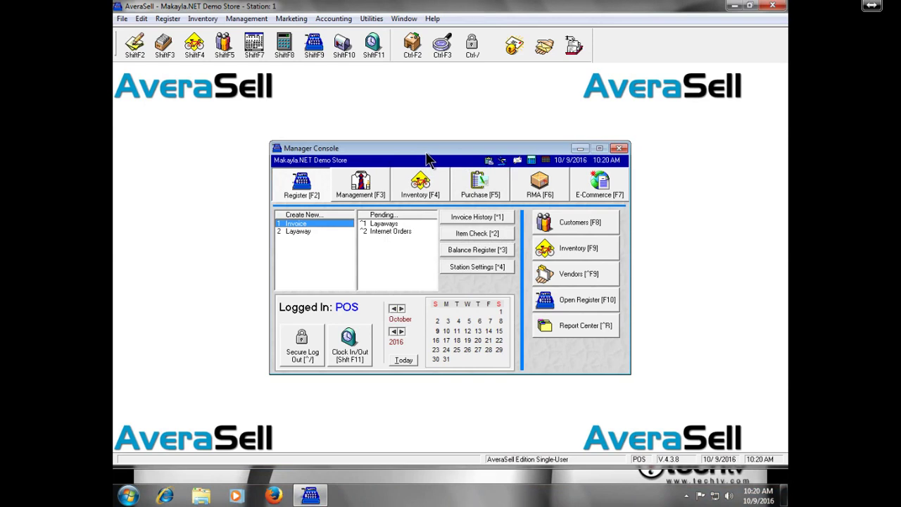
Open the Help menu in the Manager Console's menu bar
{"action": "left_click", "coordinate": [433, 19]}
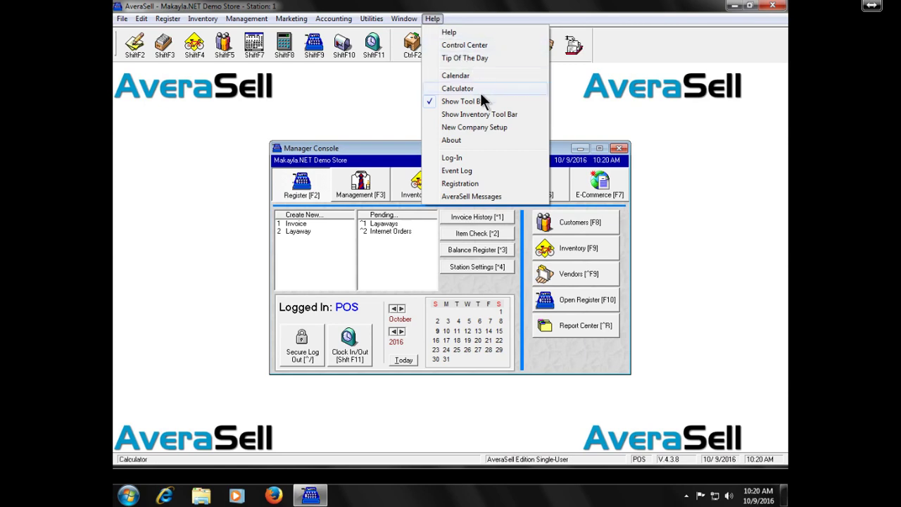
Turn off 'Show This Window On Startup' for the New Company Setup checklist and close it
{"action": "left_click", "coordinate": [491, 129]}
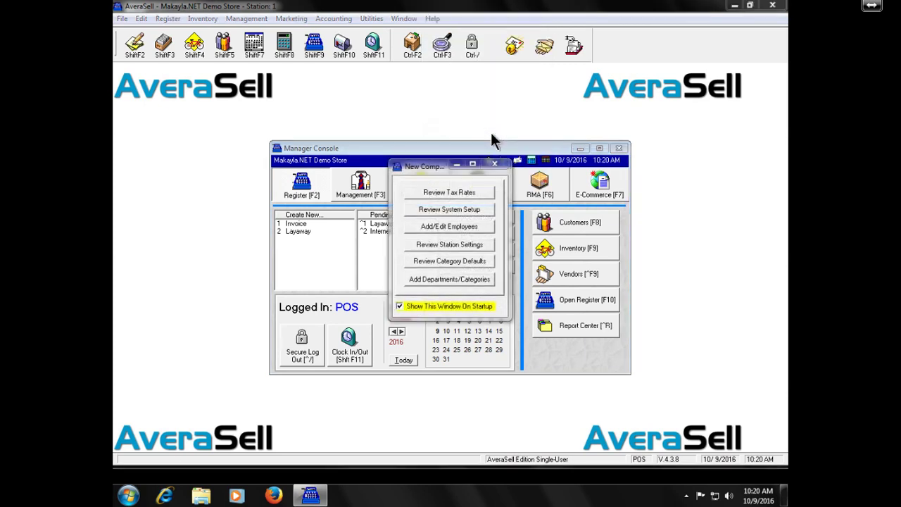
{"action": "left_click", "coordinate": [480, 305]}
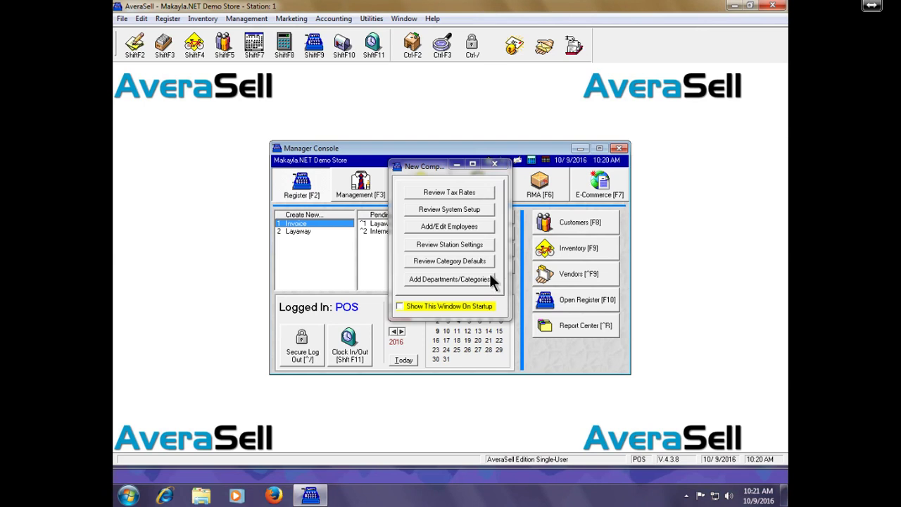
{"action": "left_click", "coordinate": [493, 165]}
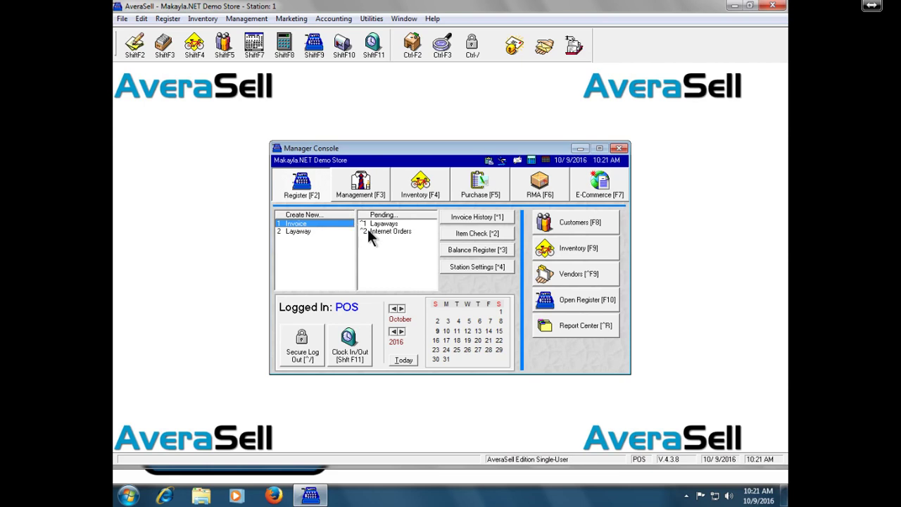
{"action": "left_click", "coordinate": [360, 191]}
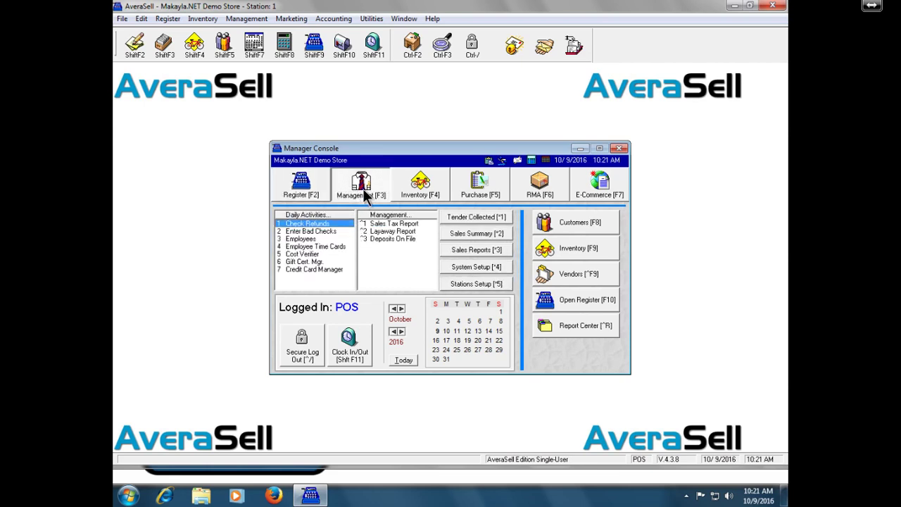
{"action": "left_click", "coordinate": [423, 187]}
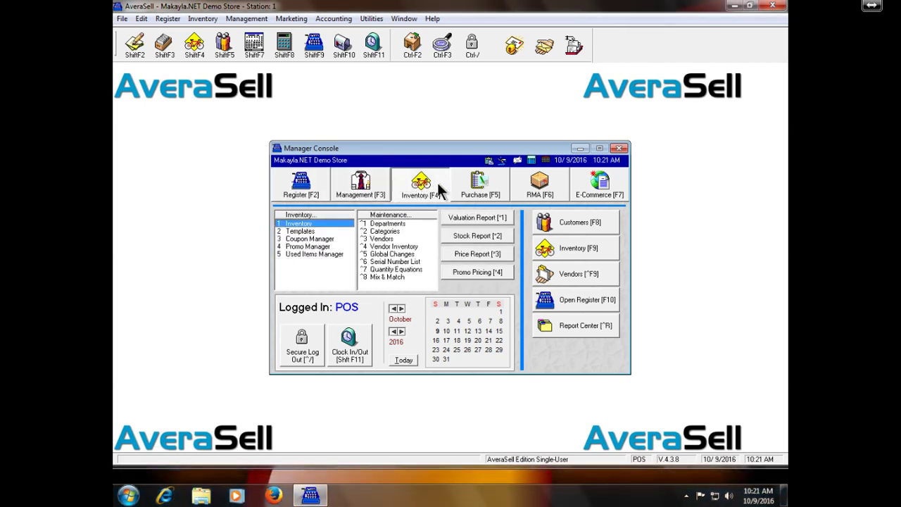
{"action": "left_click", "coordinate": [478, 187]}
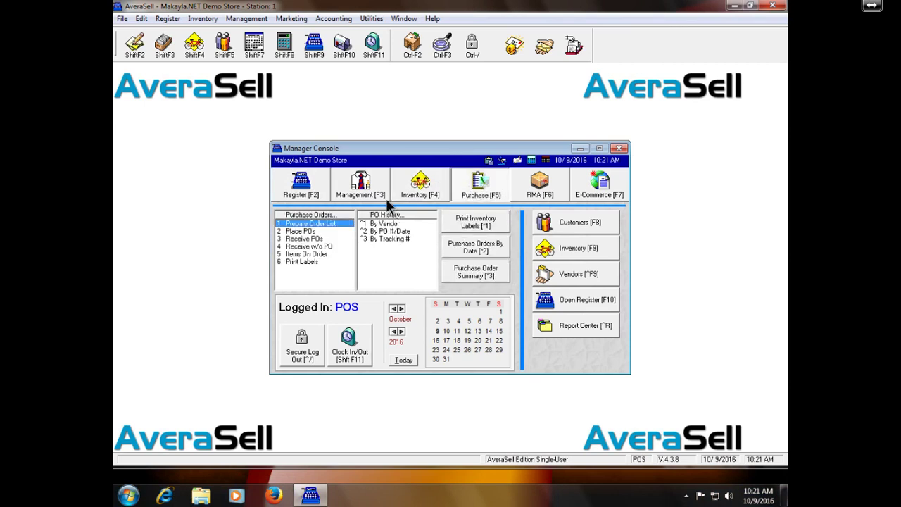
{"action": "left_click", "coordinate": [422, 190]}
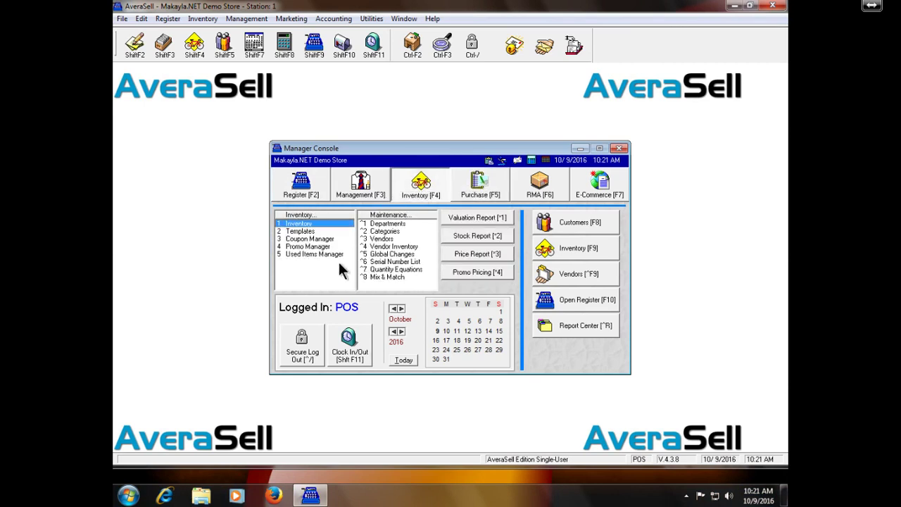
{"action": "left_click", "coordinate": [309, 193]}
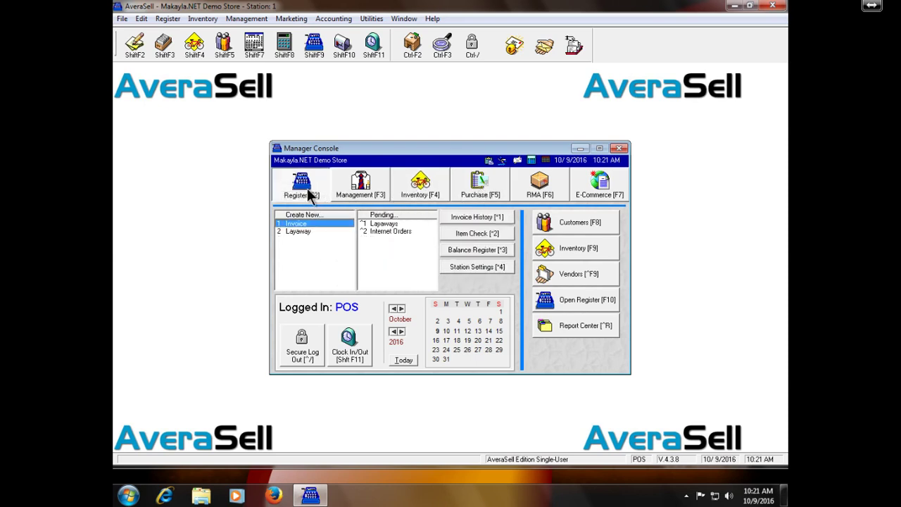
Check the Single-User registration status, then start Change Registration to enter new numbers
{"action": "left_click", "coordinate": [434, 19]}
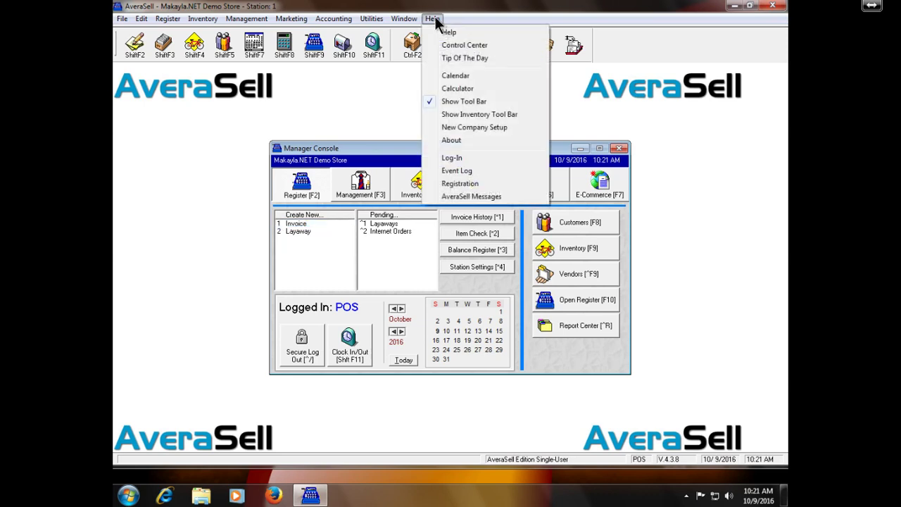
{"action": "left_click", "coordinate": [494, 186]}
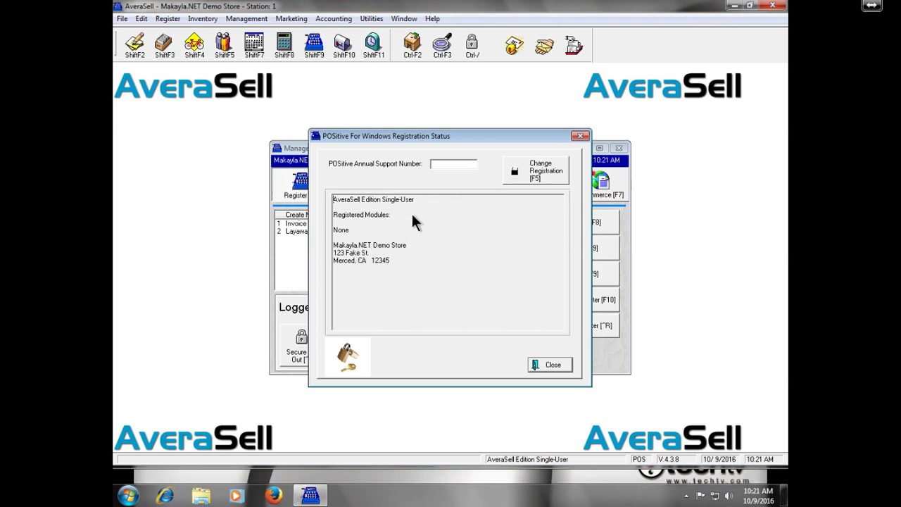
{"action": "left_click", "coordinate": [530, 175]}
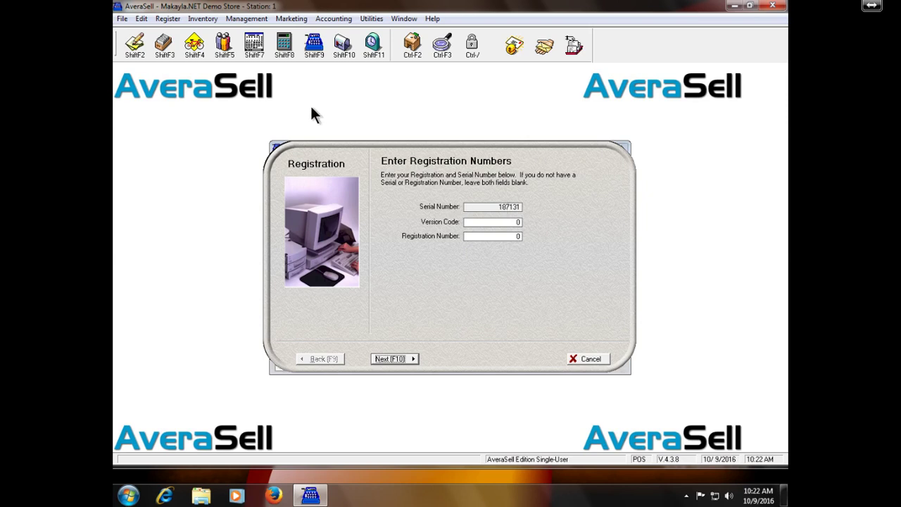
Copy the store's details from File > System > Company to the clipboard and close the dialog
{"action": "left_click", "coordinate": [124, 19]}
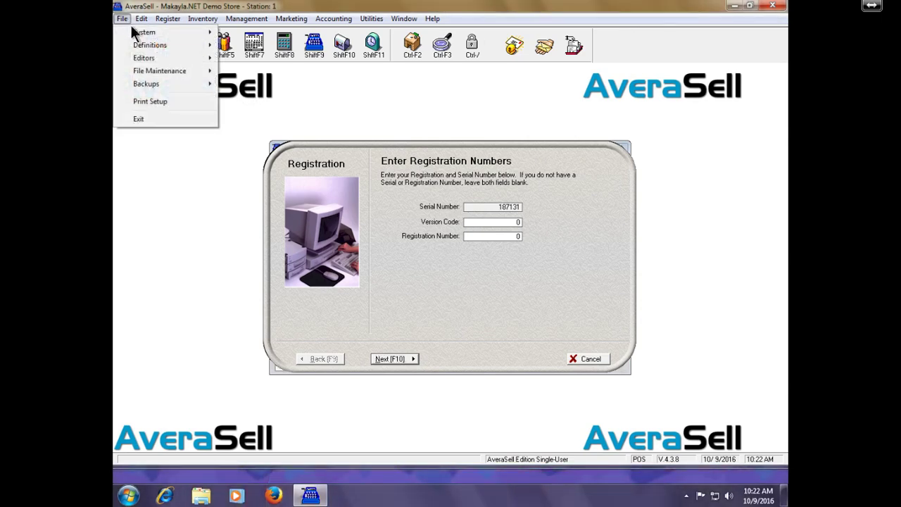
{"action": "mouse_move", "coordinate": [141, 35]}
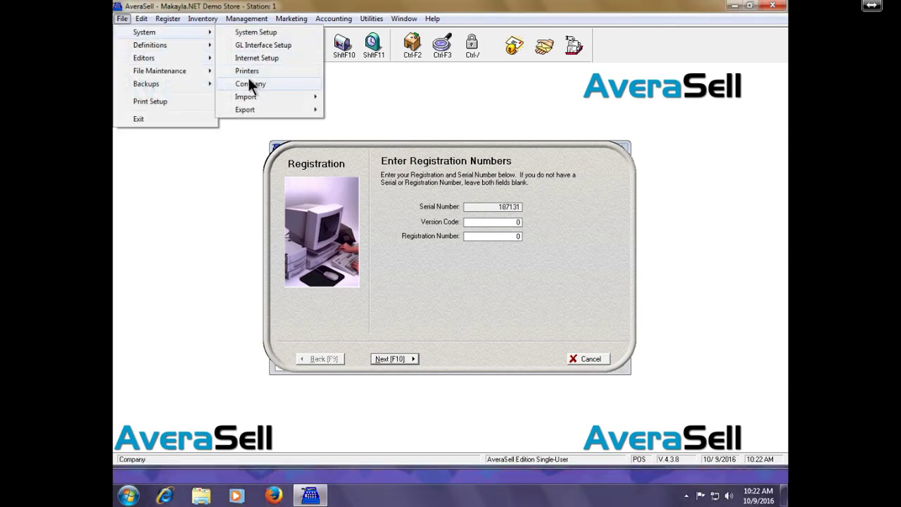
{"action": "left_click", "coordinate": [250, 83]}
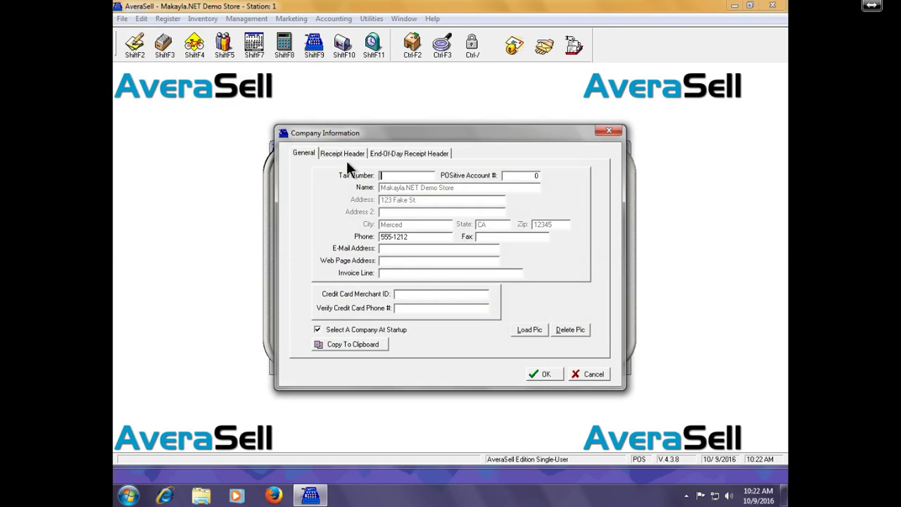
{"action": "left_click", "coordinate": [372, 344]}
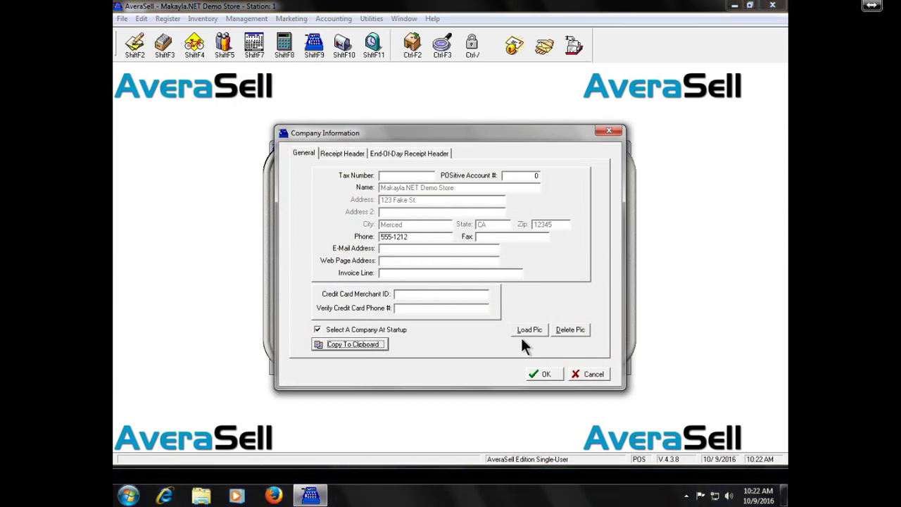
{"action": "left_click", "coordinate": [545, 377]}
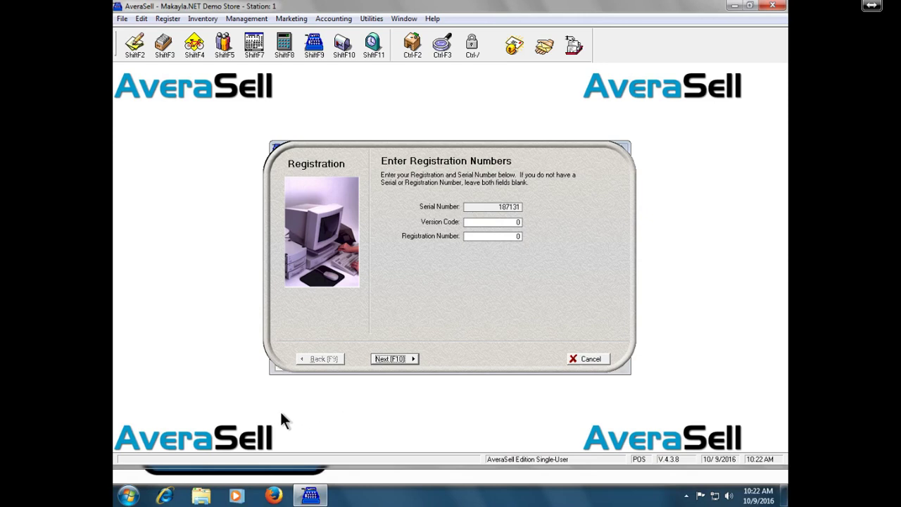
Paste the company details into a new Notepad document
{"action": "left_click", "coordinate": [129, 496]}
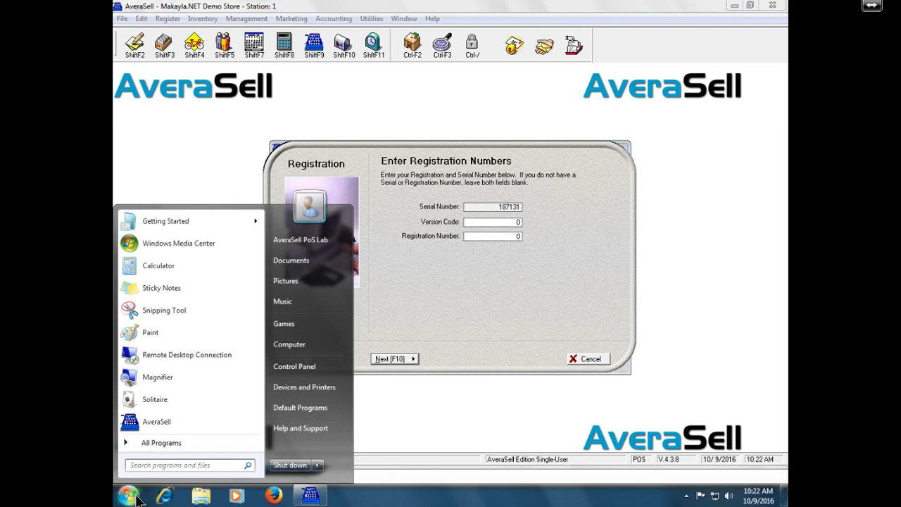
{"action": "type", "text": "no"}
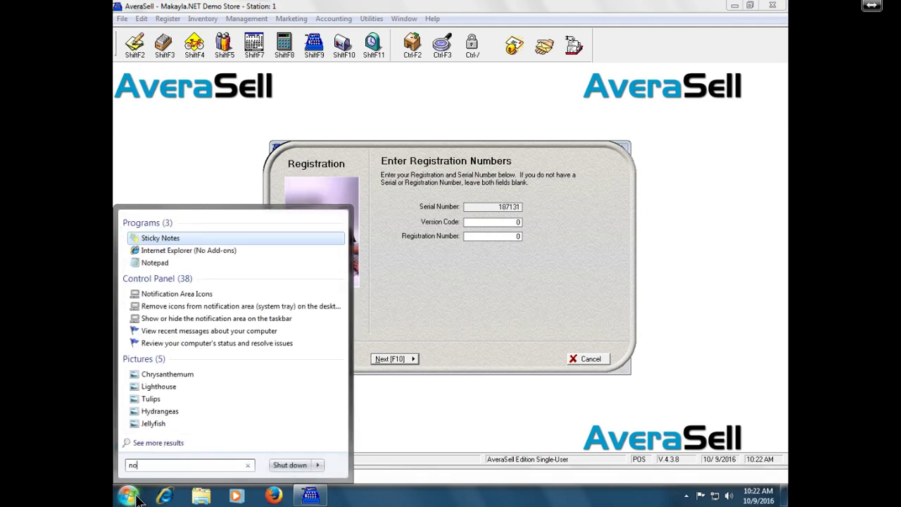
{"action": "left_click", "coordinate": [166, 264]}
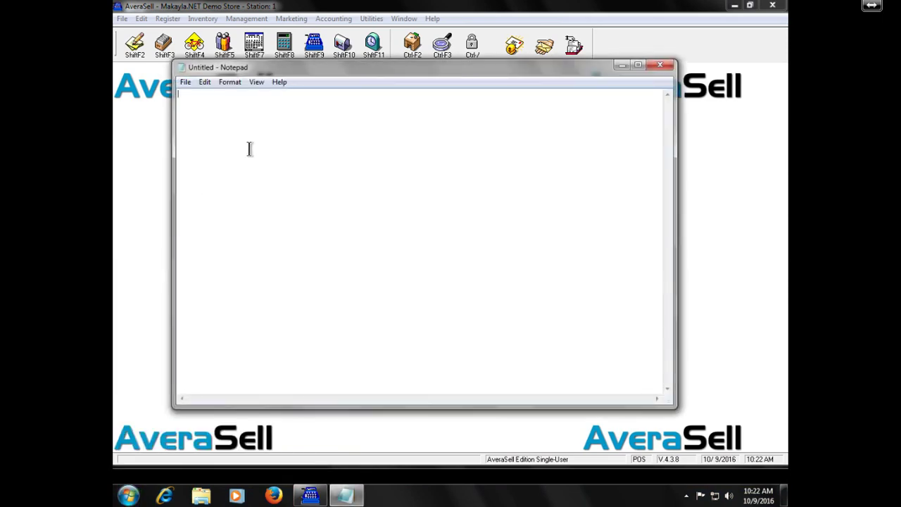
{"action": "left_click", "coordinate": [204, 81]}
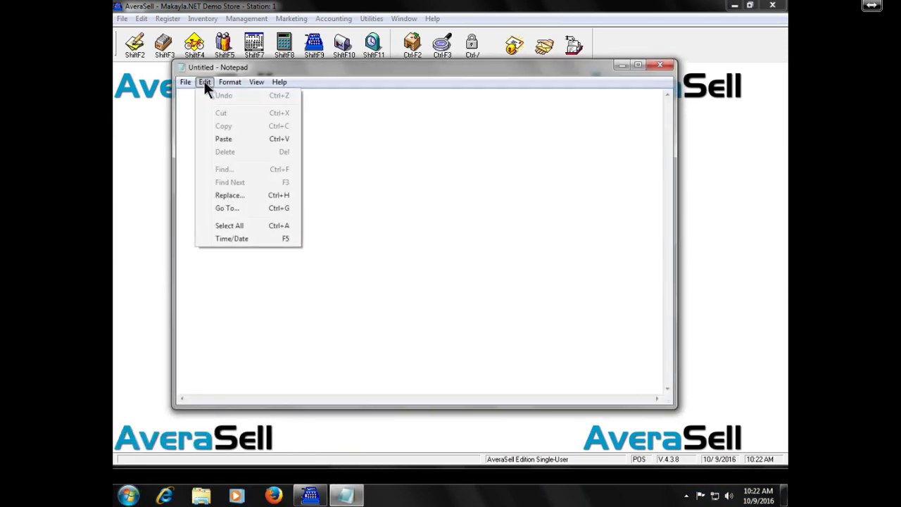
{"action": "left_click", "coordinate": [224, 139]}
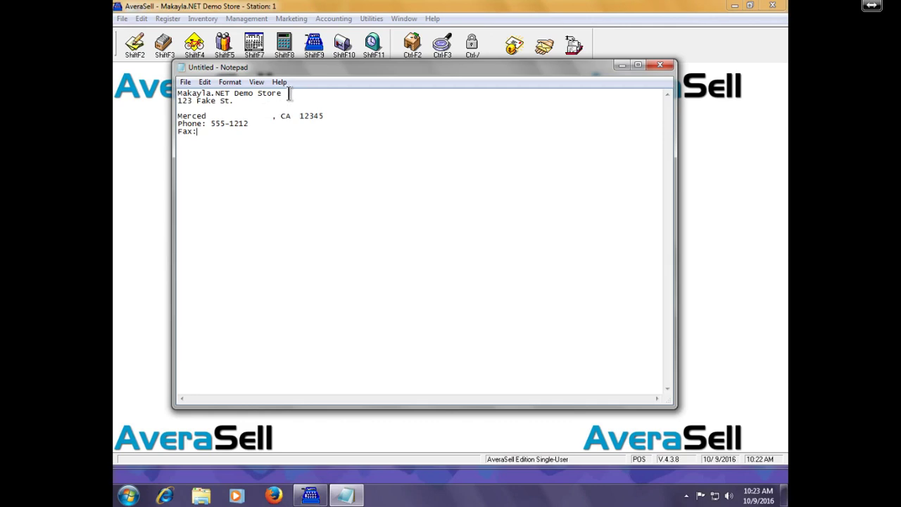
Copy the store name from the document's first line
{"action": "left_click_drag", "start_coordinate": [289, 94], "coordinate": [157, 98]}
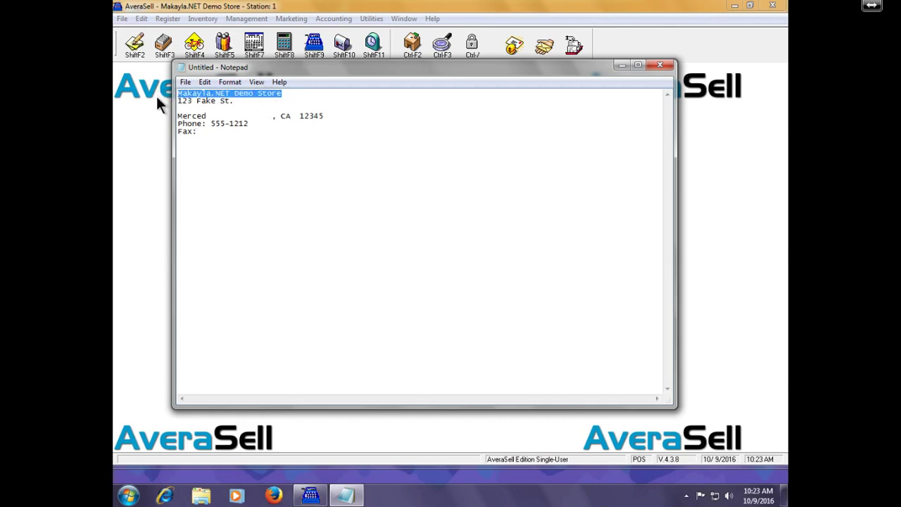
{"action": "right_click", "coordinate": [216, 94]}
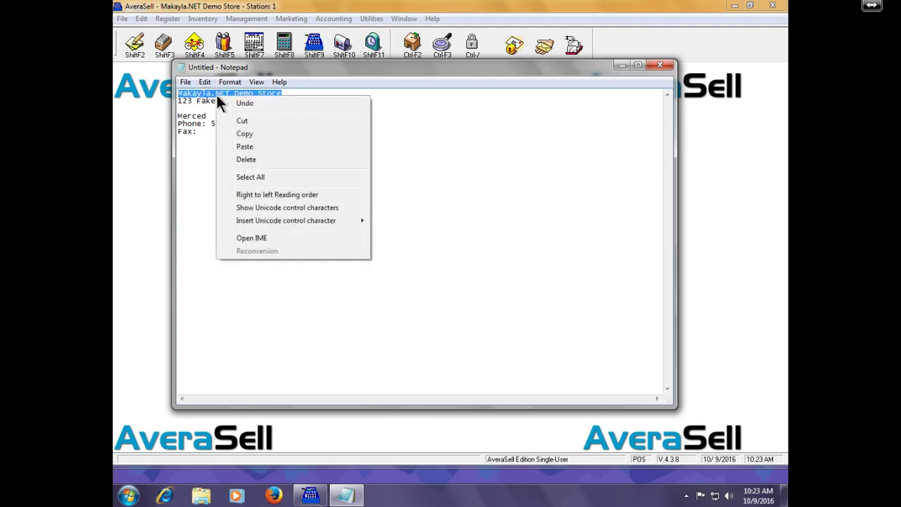
{"action": "left_click", "coordinate": [257, 132]}
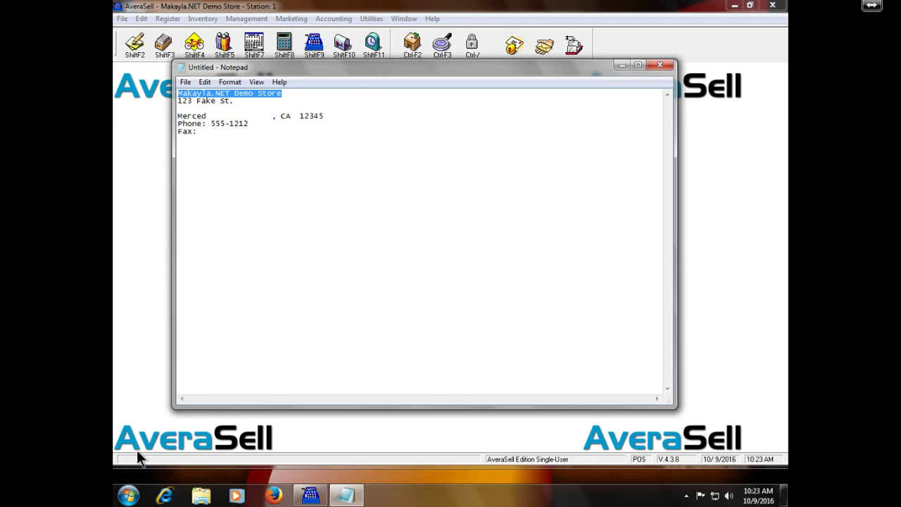
Launch Registration Code Generator from AveraSell 4.3 Improved > Registration Tools
{"action": "left_click", "coordinate": [128, 495]}
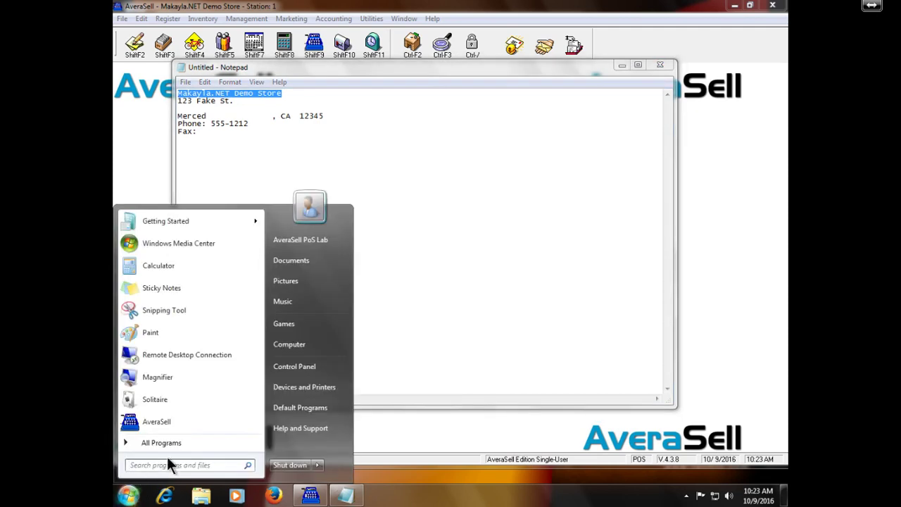
{"action": "left_click", "coordinate": [192, 437]}
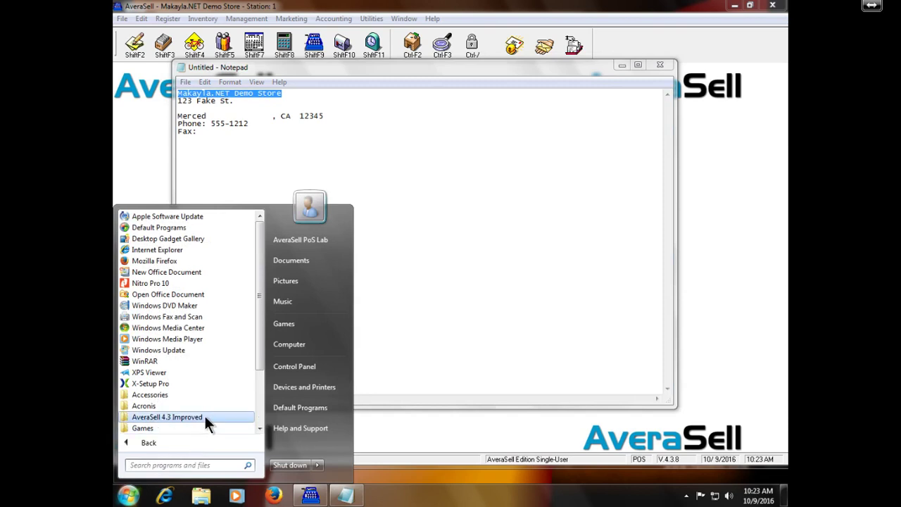
{"action": "left_click", "coordinate": [205, 417]}
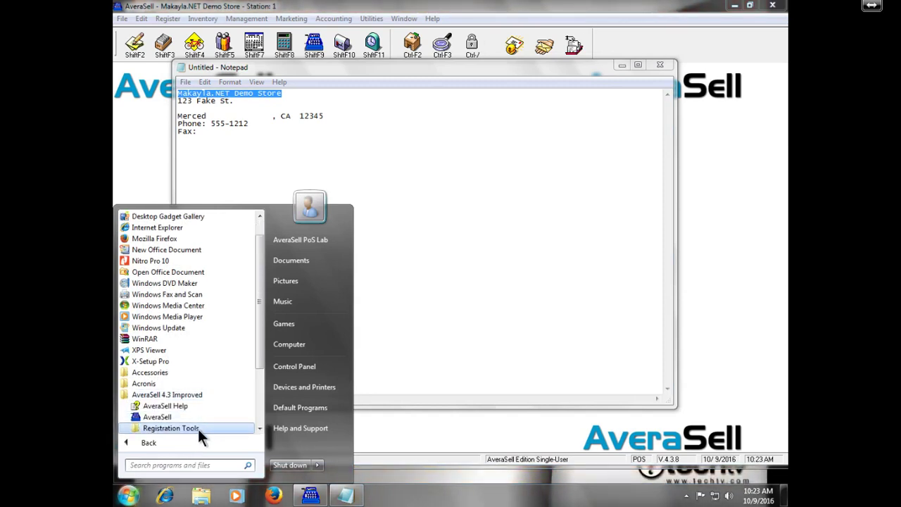
{"action": "left_click", "coordinate": [198, 429]}
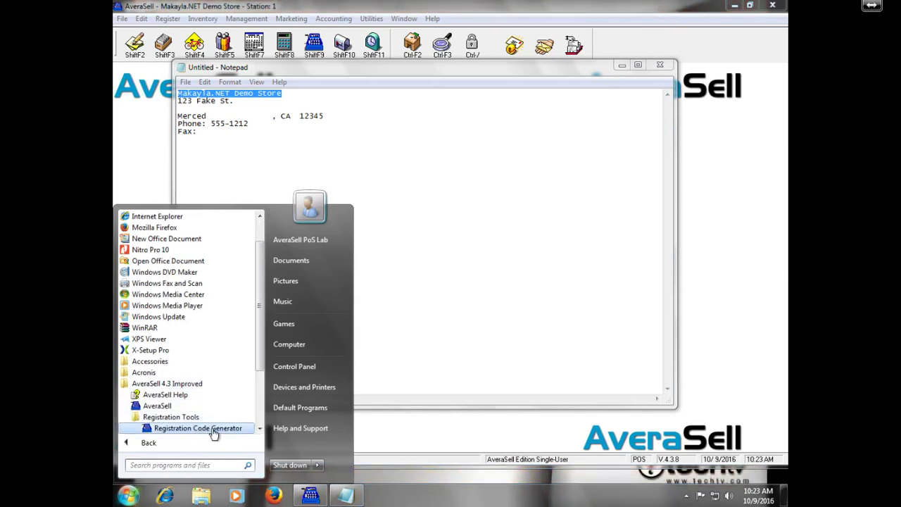
{"action": "left_click", "coordinate": [204, 428]}
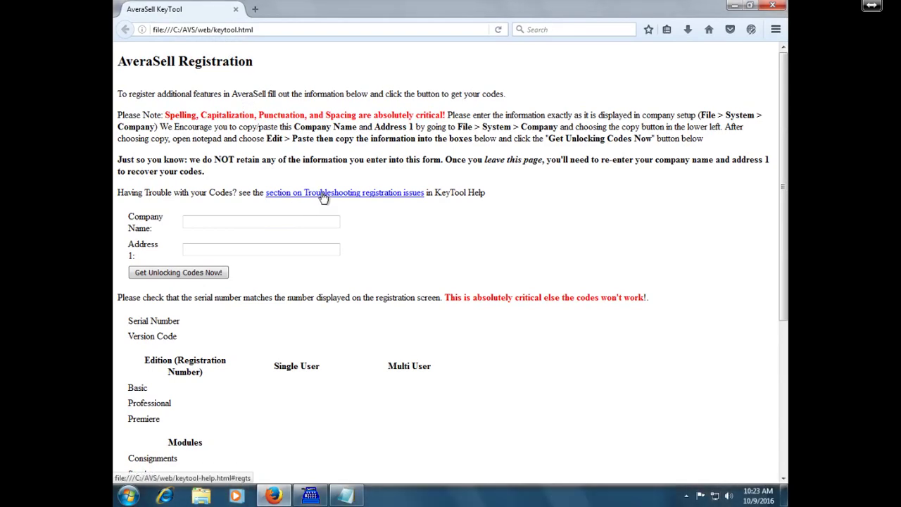
Paste the store's company name into the KeyTool Company Name field
{"action": "left_click", "coordinate": [322, 195]}
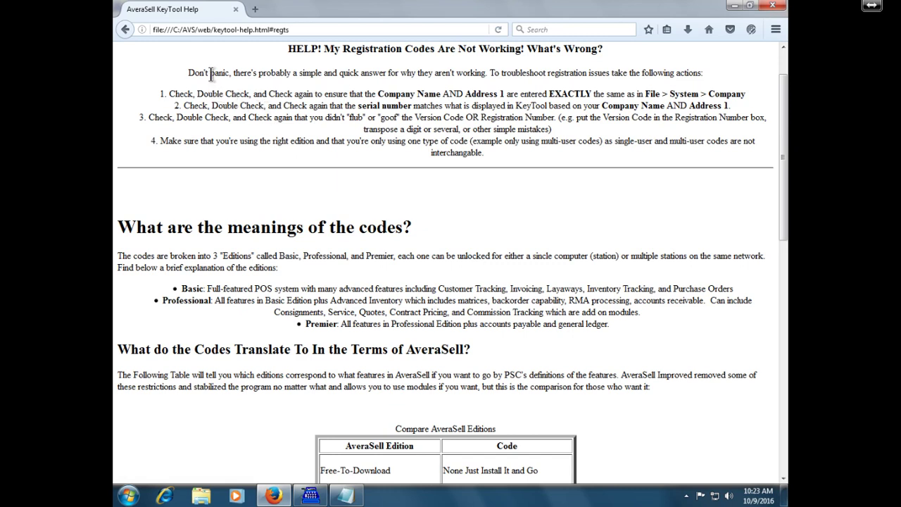
{"action": "left_click", "coordinate": [125, 30]}
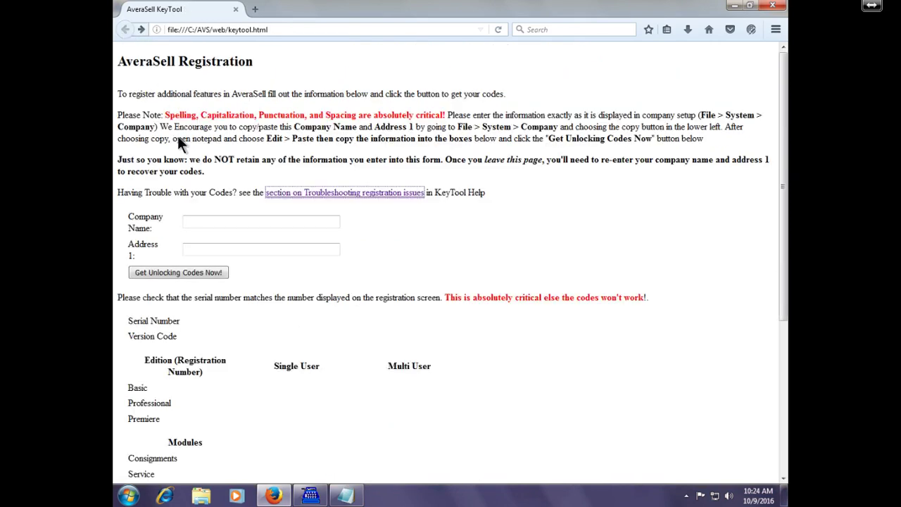
{"action": "left_click", "coordinate": [248, 223]}
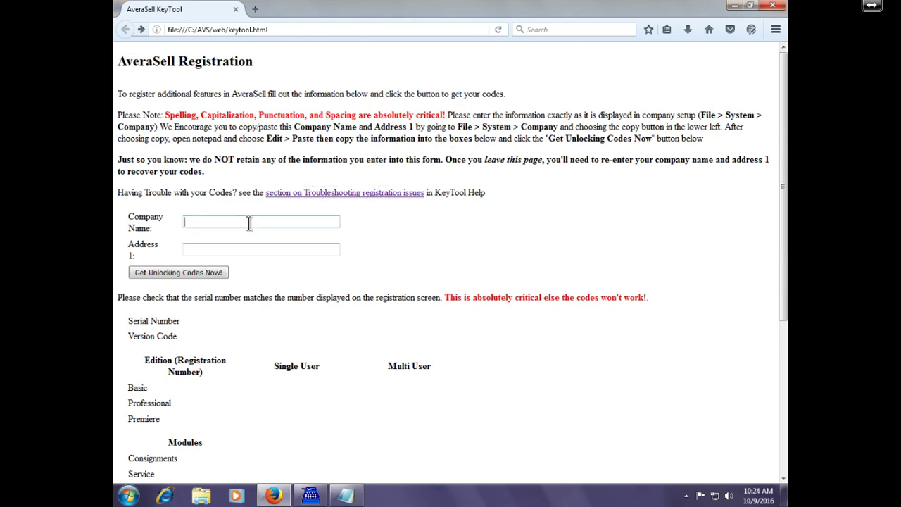
{"action": "key", "text": "ctrl+v"}
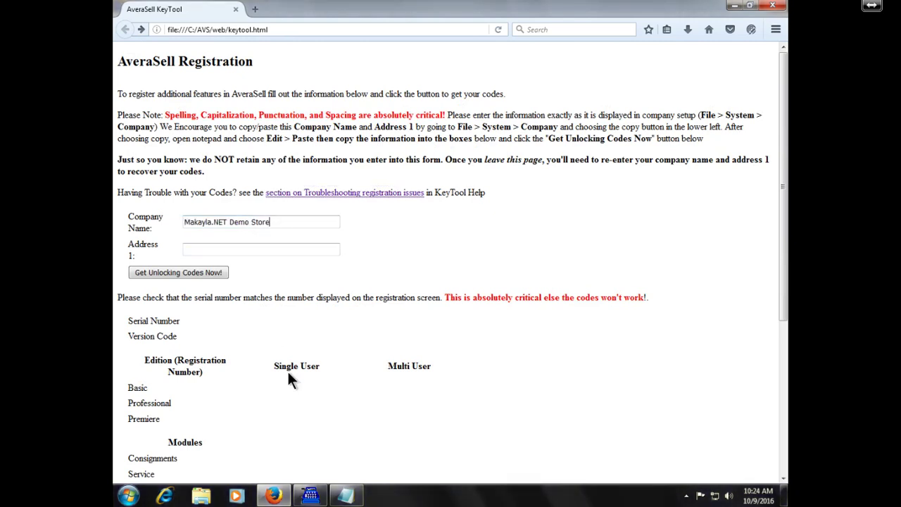
Paste the street address from Notepad into Address 1 and generate the unlocking codes
{"action": "left_click", "coordinate": [345, 496]}
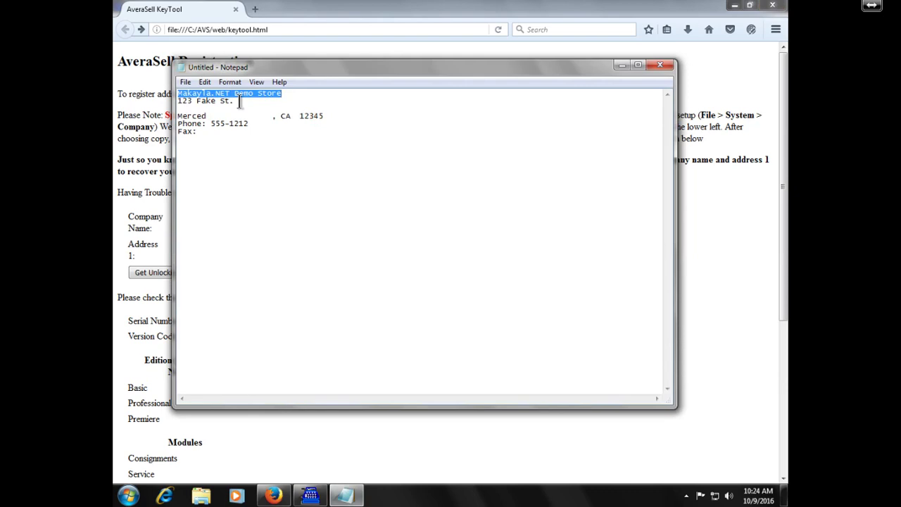
{"action": "left_click_drag", "start_coordinate": [240, 101], "coordinate": [170, 103]}
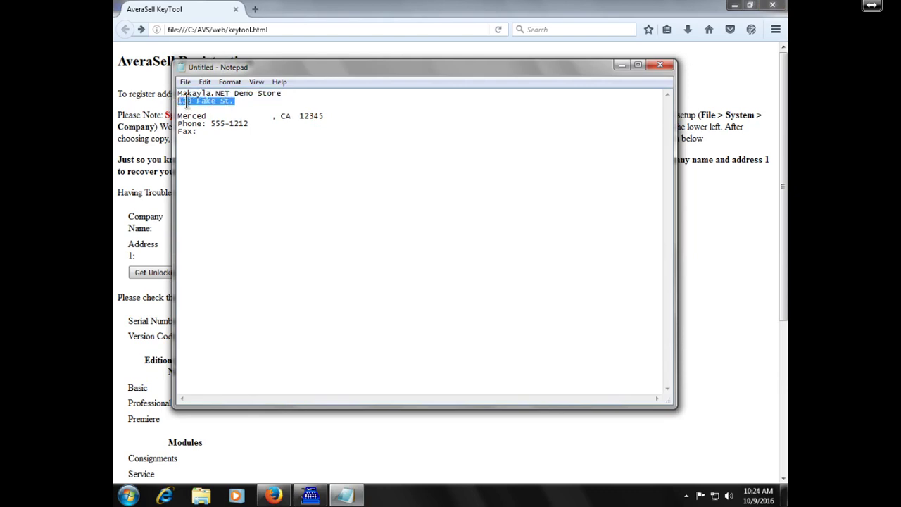
{"action": "right_click", "coordinate": [196, 101]}
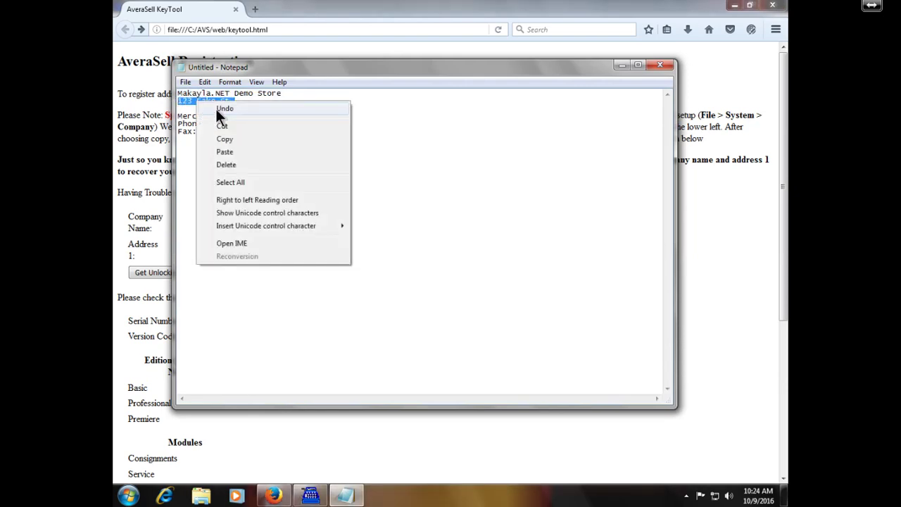
{"action": "left_click", "coordinate": [249, 138]}
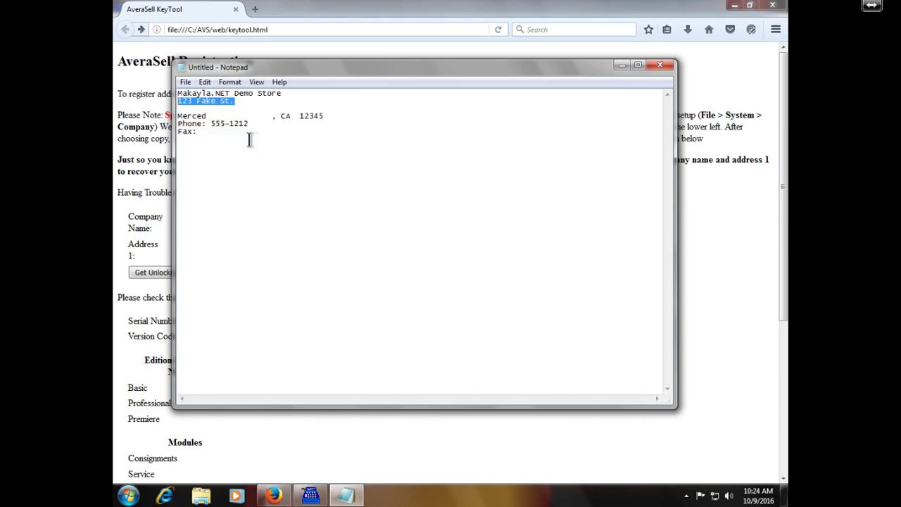
{"action": "left_click", "coordinate": [137, 173]}
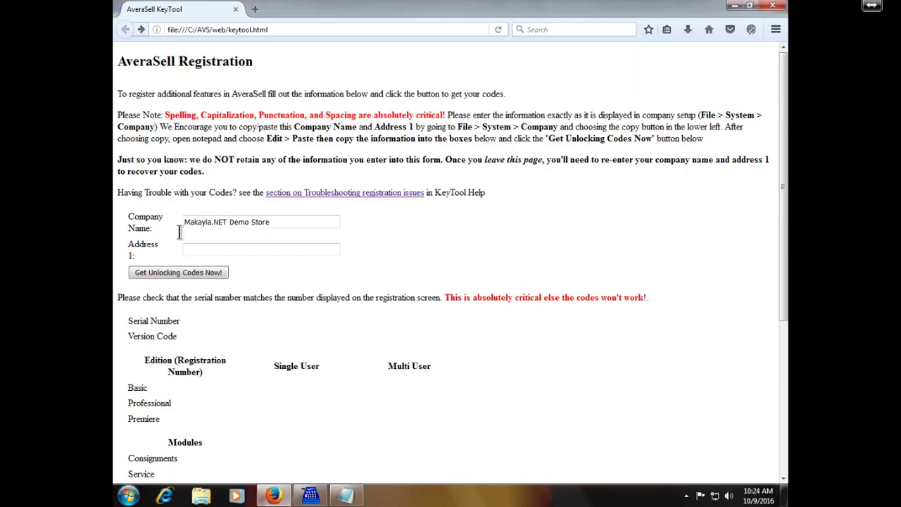
{"action": "left_click", "coordinate": [241, 248]}
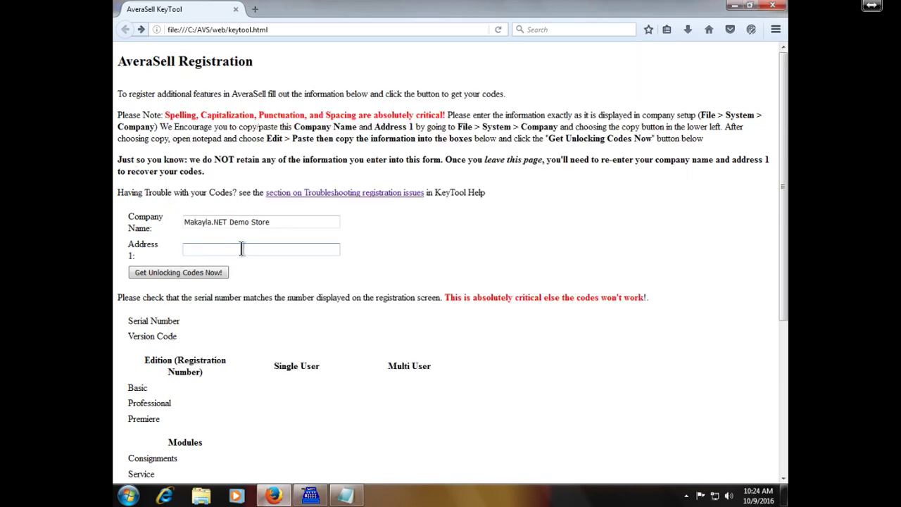
{"action": "right_click", "coordinate": [242, 248]}
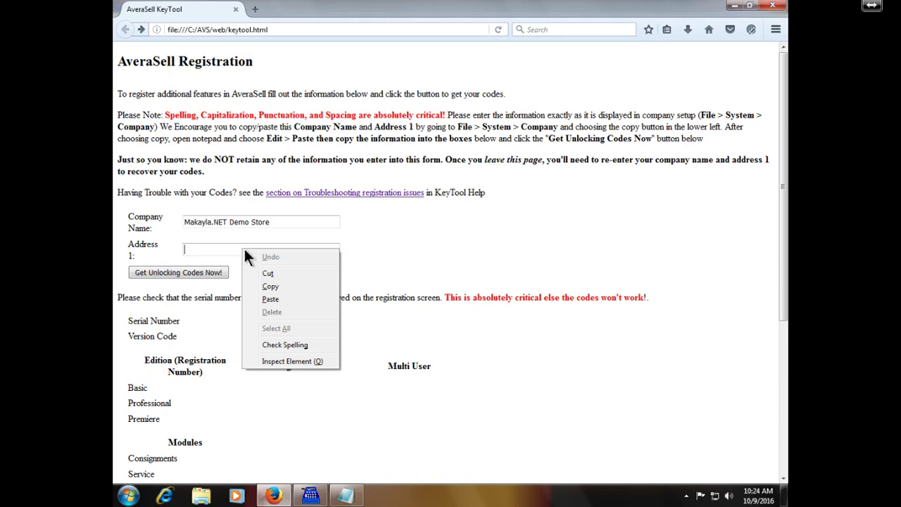
{"action": "left_click", "coordinate": [294, 302]}
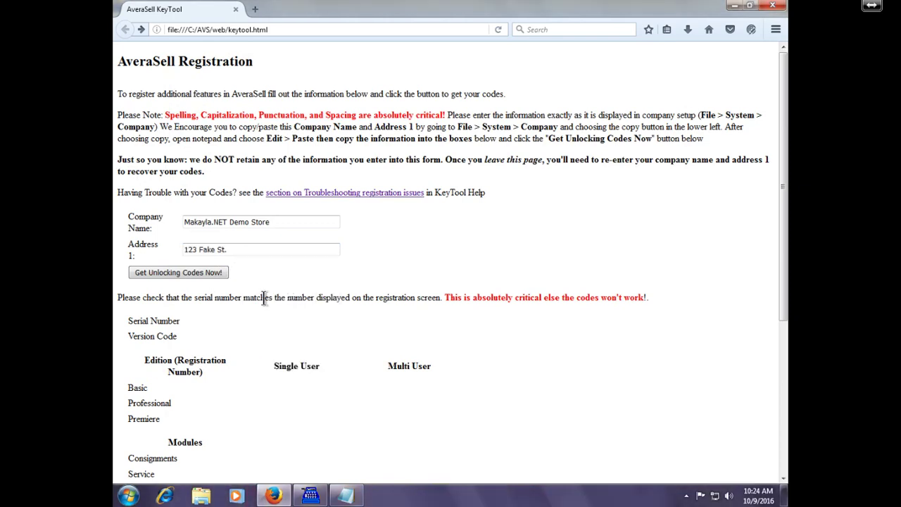
{"action": "left_click", "coordinate": [217, 273]}
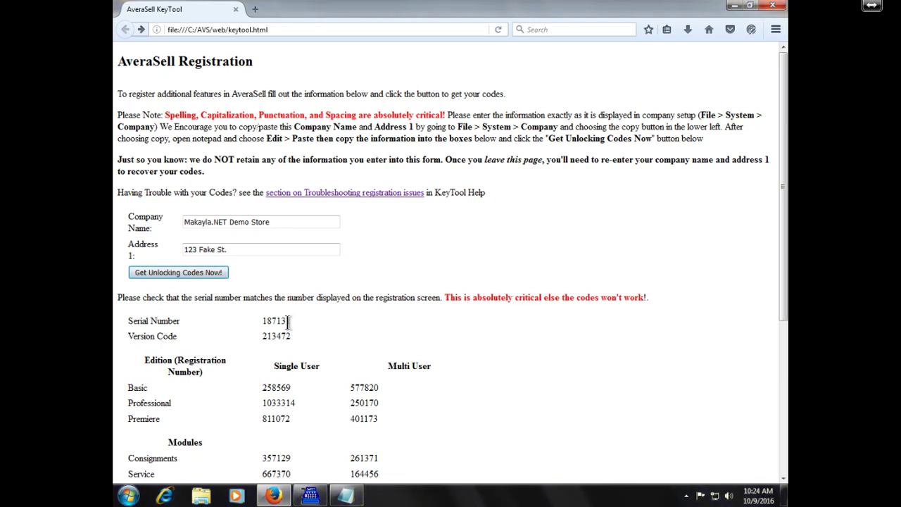
Copy the version code 213472 from the KeyTool codes page
{"action": "left_click", "coordinate": [318, 497]}
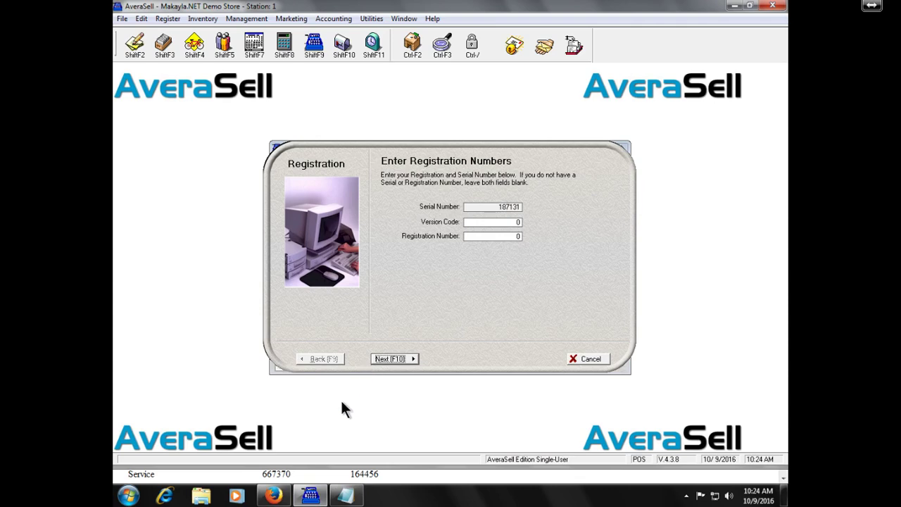
{"action": "left_click", "coordinate": [276, 497]}
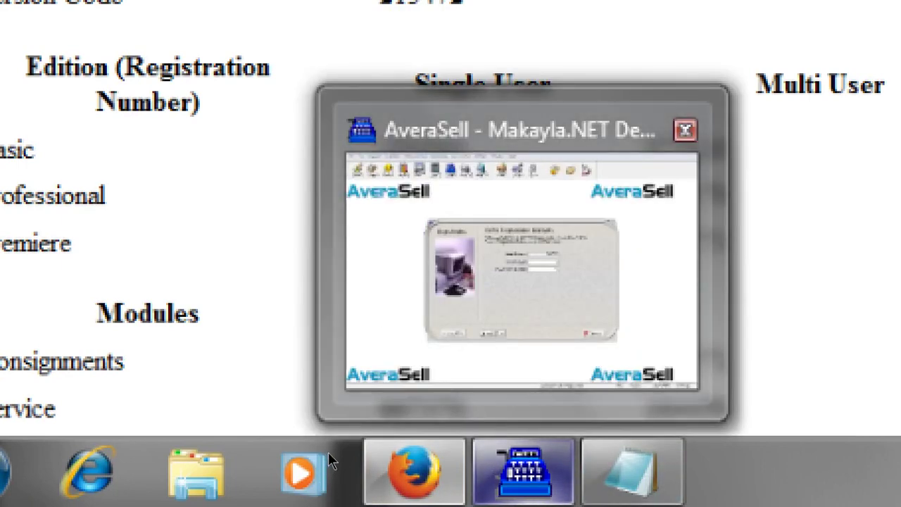
{"action": "left_click", "coordinate": [525, 472]}
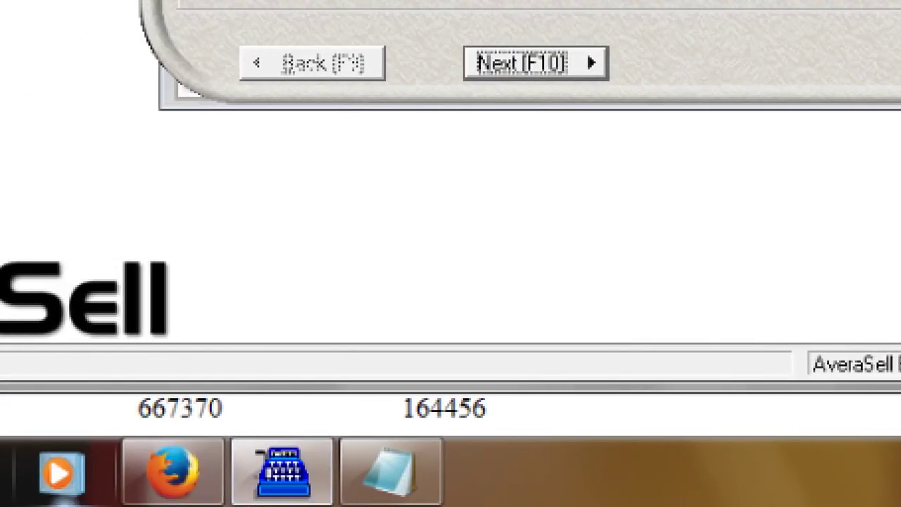
{"action": "mouse_move", "coordinate": [267, 465]}
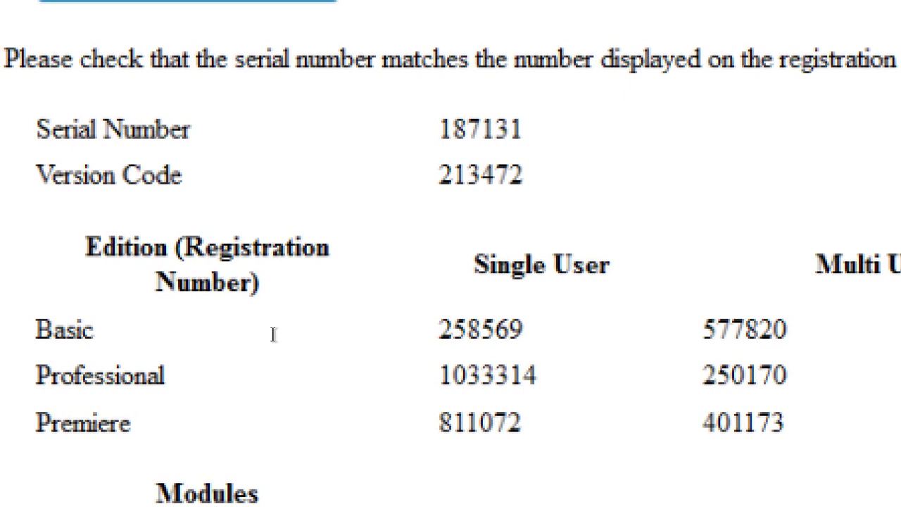
{"action": "key", "text": "shift+F10"}
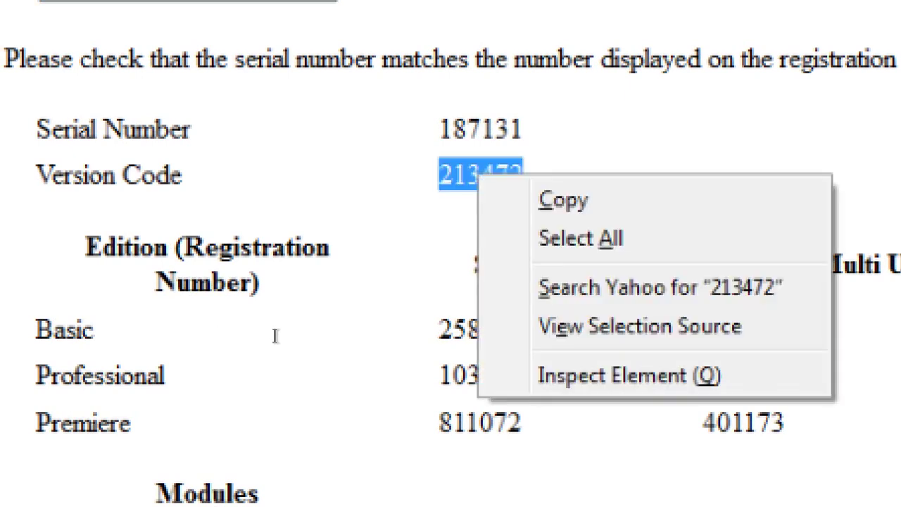
{"action": "key", "text": "Down"}
{"action": "key", "text": "Return"}
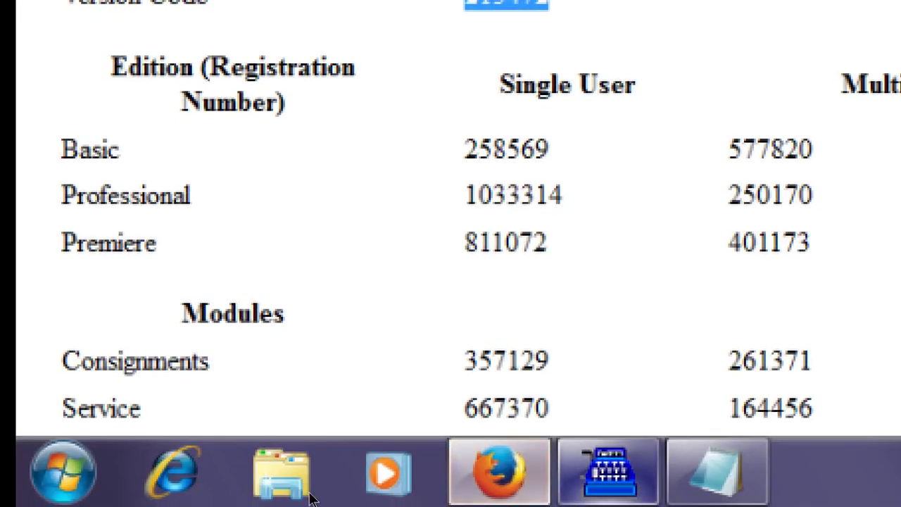
Paste 213472 into AverSell's Version Code field and move to Registration Number
{"action": "left_click", "coordinate": [609, 471]}
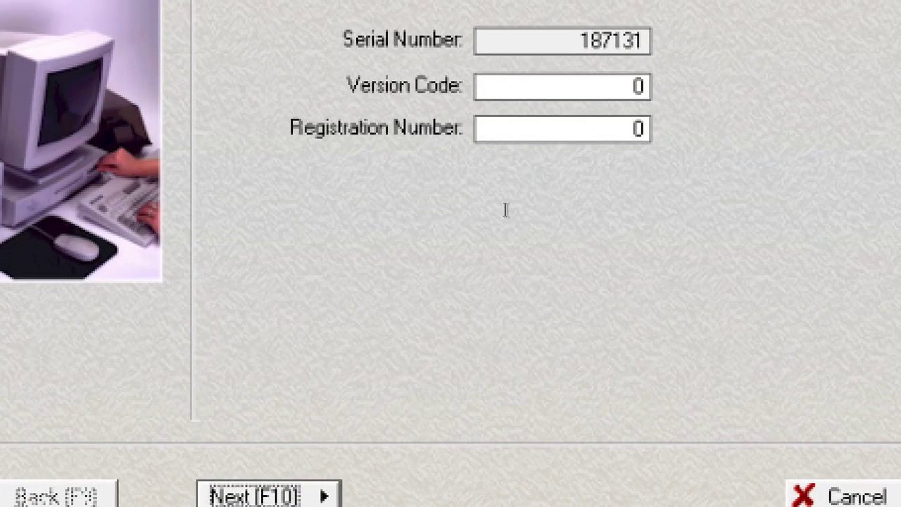
{"action": "key", "text": "Tab"}
{"action": "key", "text": "Tab"}
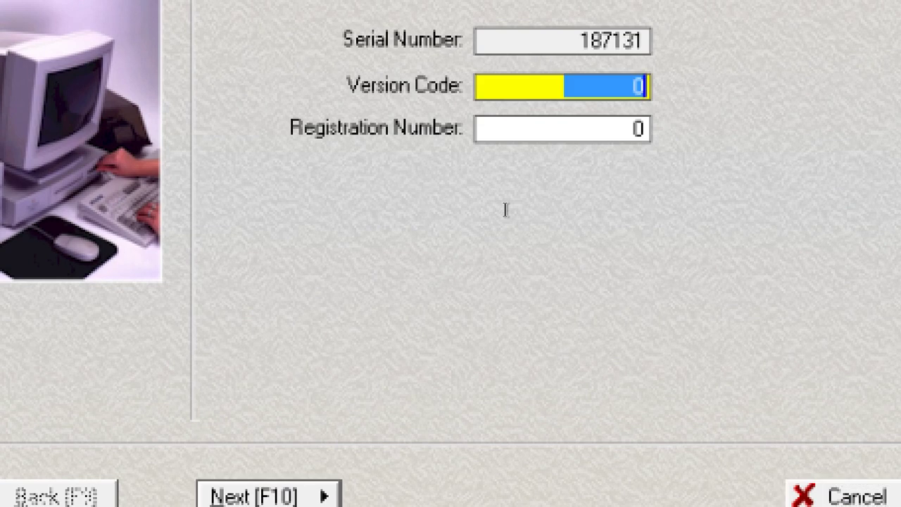
{"action": "key", "text": "ctrl+v"}
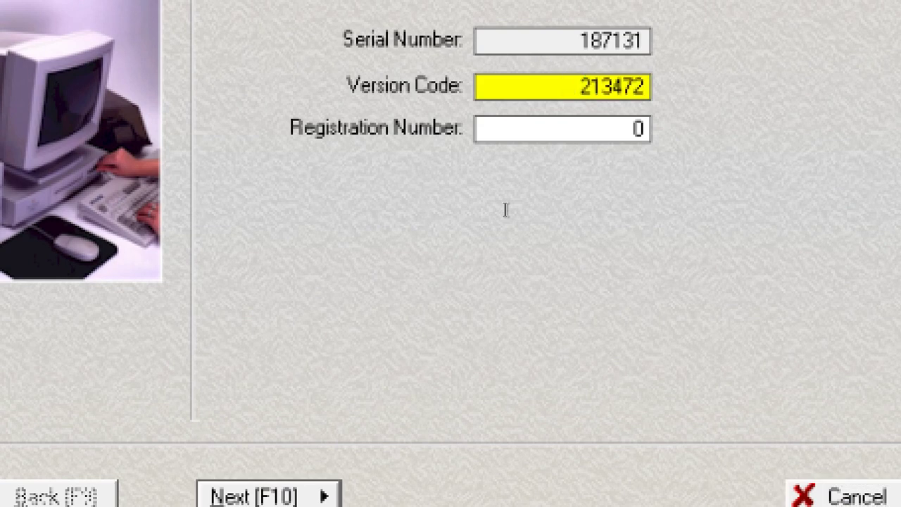
{"action": "key", "text": "Tab"}
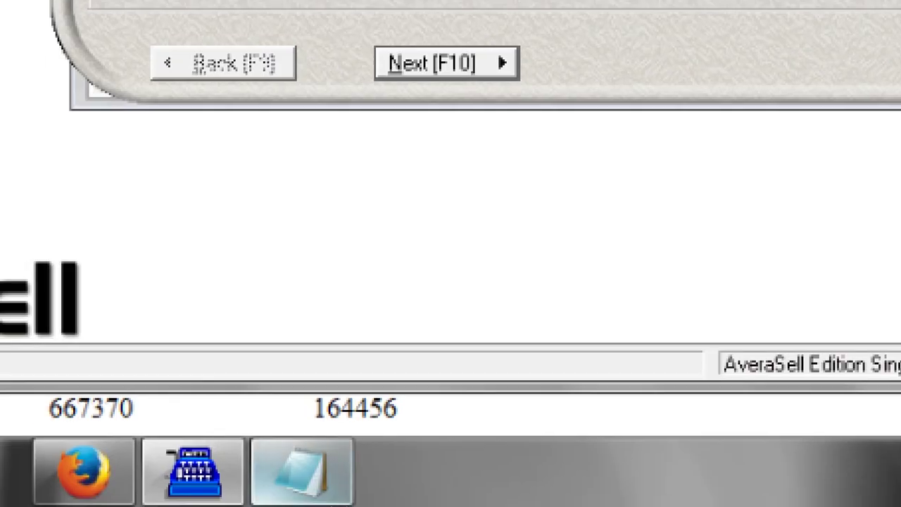
{"action": "left_click", "coordinate": [84, 470]}
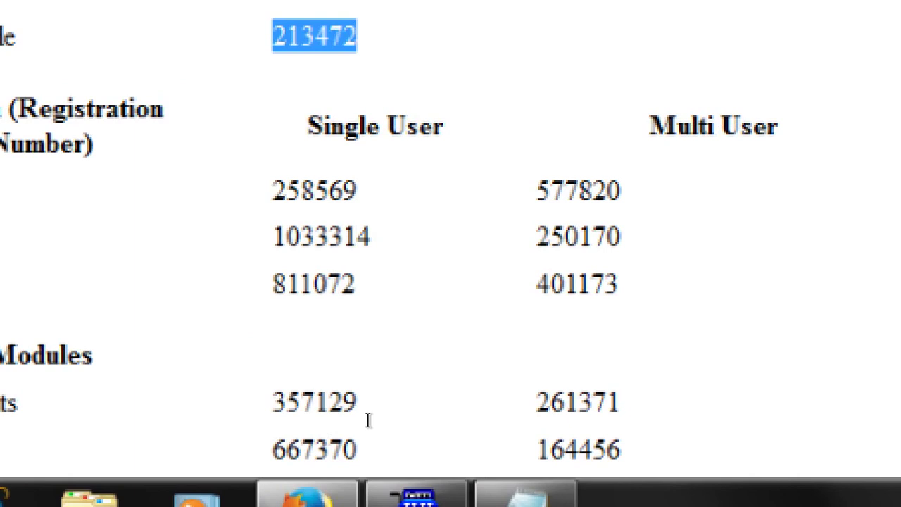
{"action": "key", "text": "Menu"}
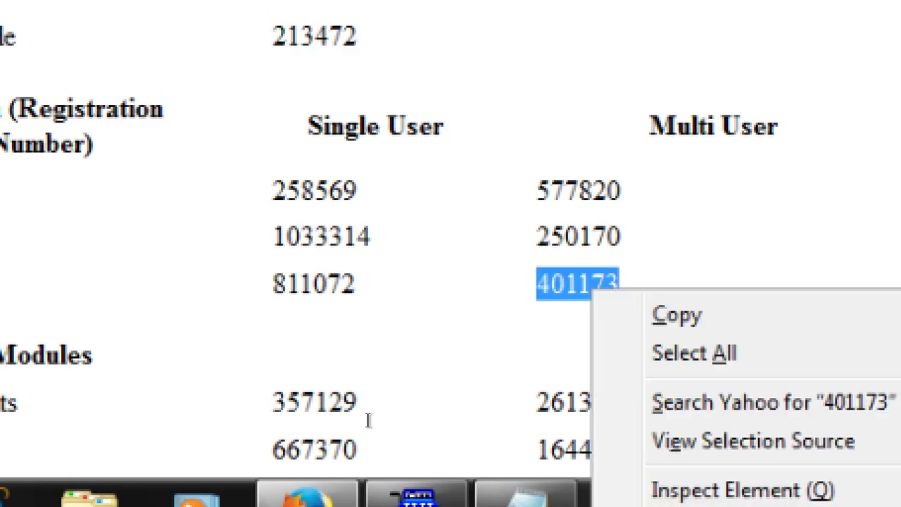
{"action": "key", "text": "Return"}
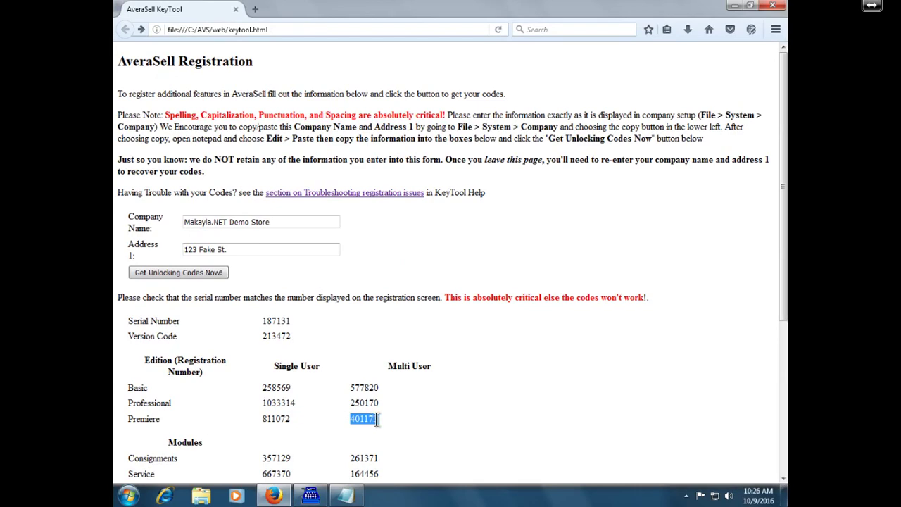
{"action": "scroll", "coordinate": [378, 418], "scroll_direction": "down", "scroll_amount": 6}
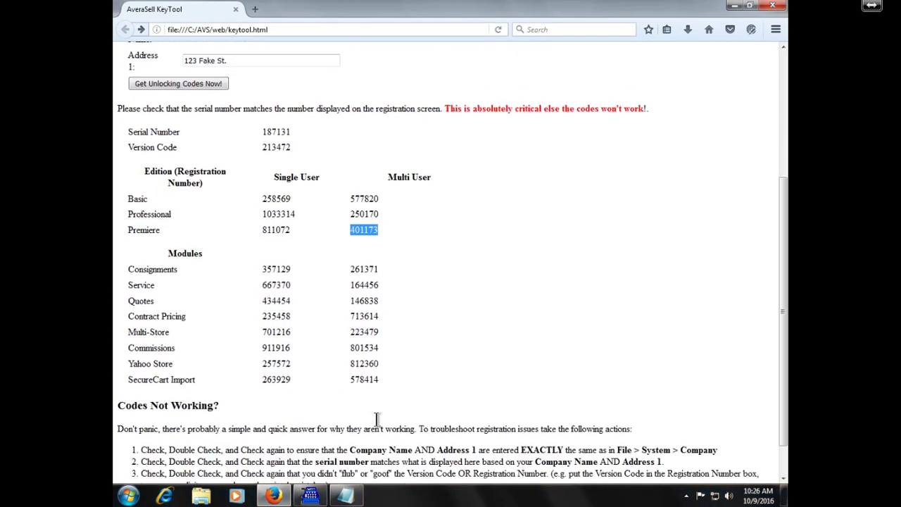
{"action": "scroll", "coordinate": [377, 419], "scroll_direction": "up", "scroll_amount": 1}
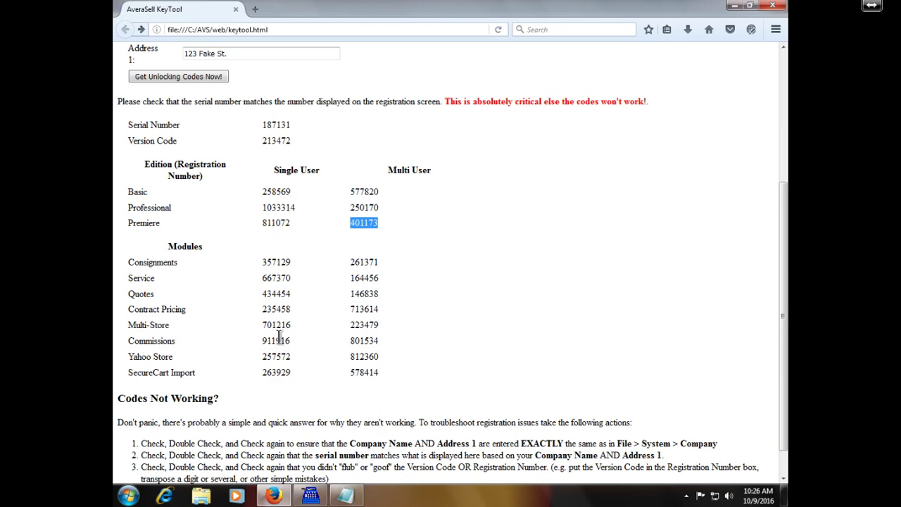
{"action": "key", "text": "alt+Tab"}
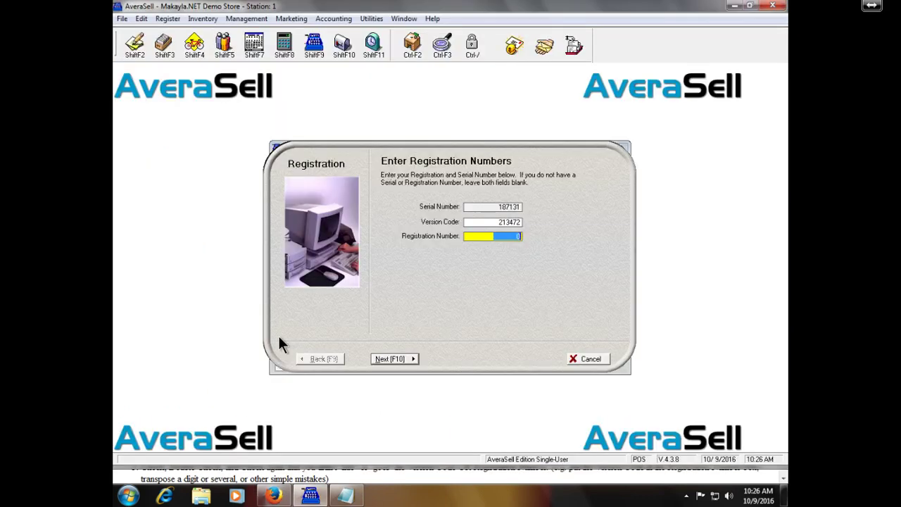
{"action": "key", "text": "ctrl+v"}
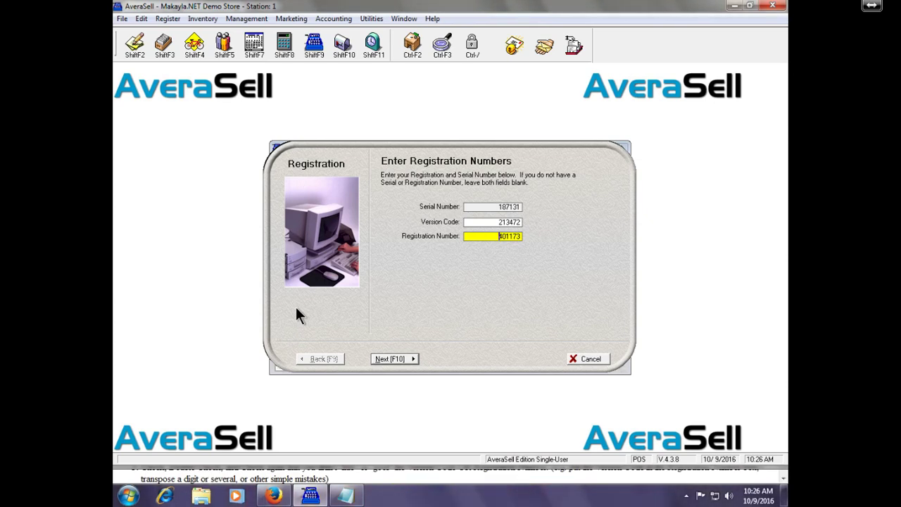
{"action": "key", "text": "F10"}
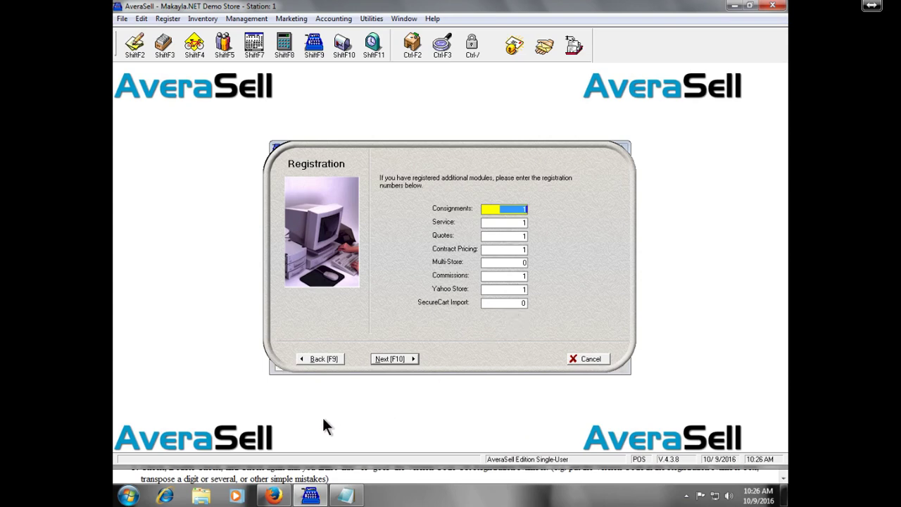
Copy the Consignments code 261371 and Service code 164456 from the KeyTool into Registration
{"action": "left_click", "coordinate": [266, 498]}
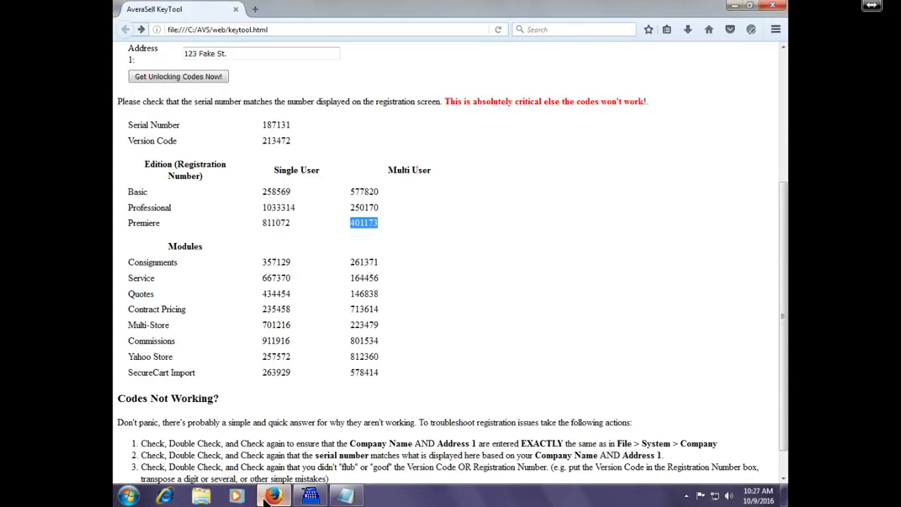
{"action": "double_click", "coordinate": [368, 261]}
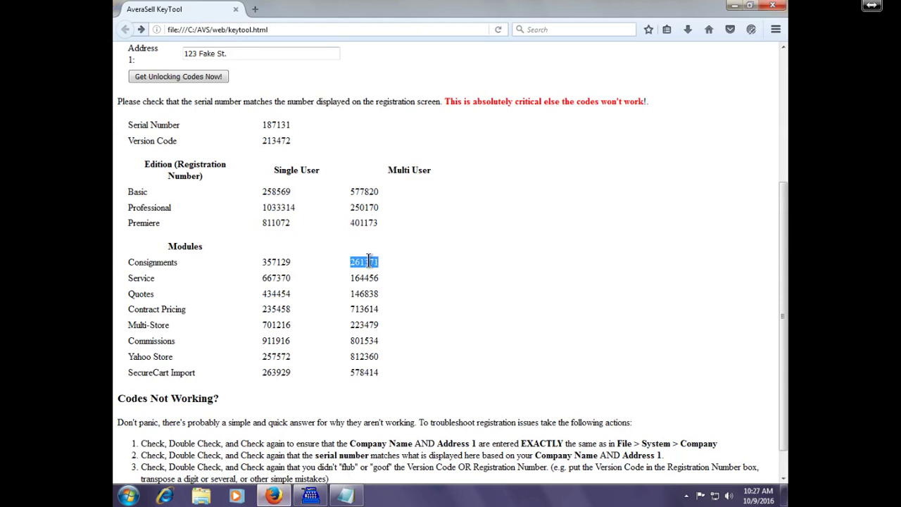
{"action": "key", "text": "alt+Tab"}
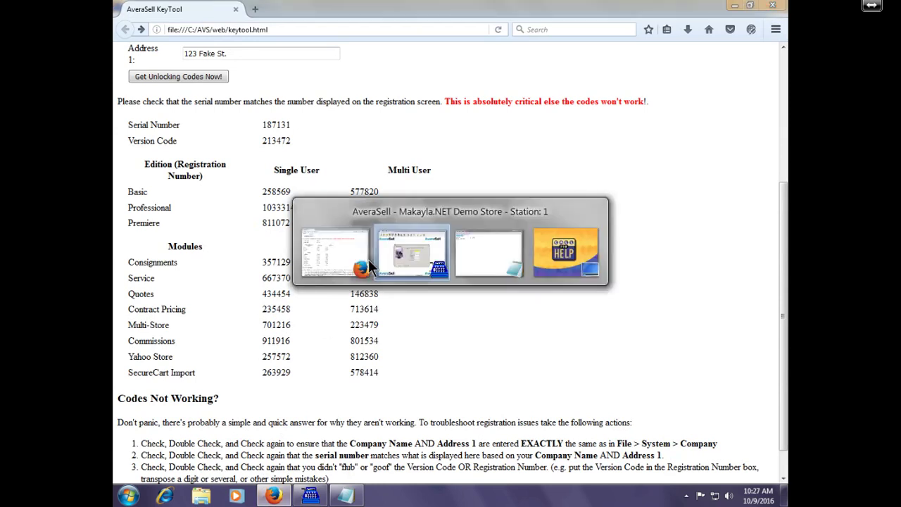
{"action": "key", "text": "ctrl+v"}
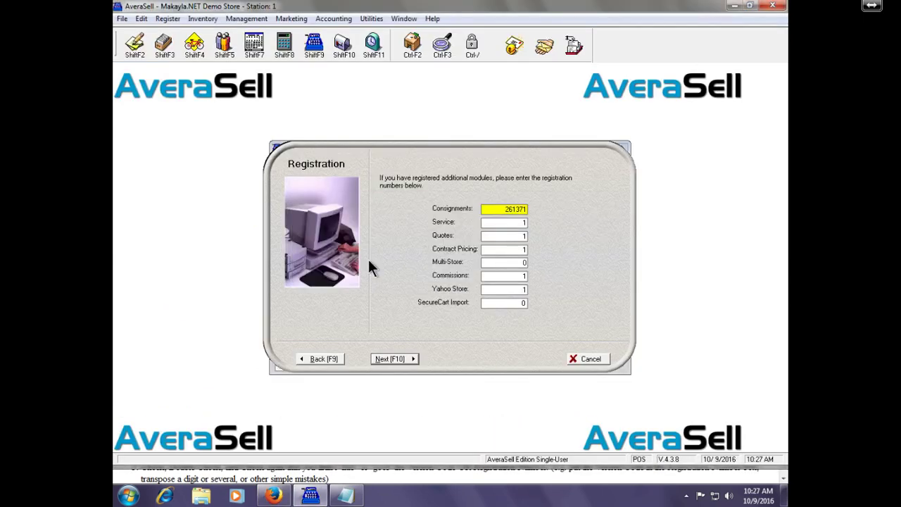
{"action": "key", "text": "Tab"}
{"action": "key", "text": "alt+Tab"}
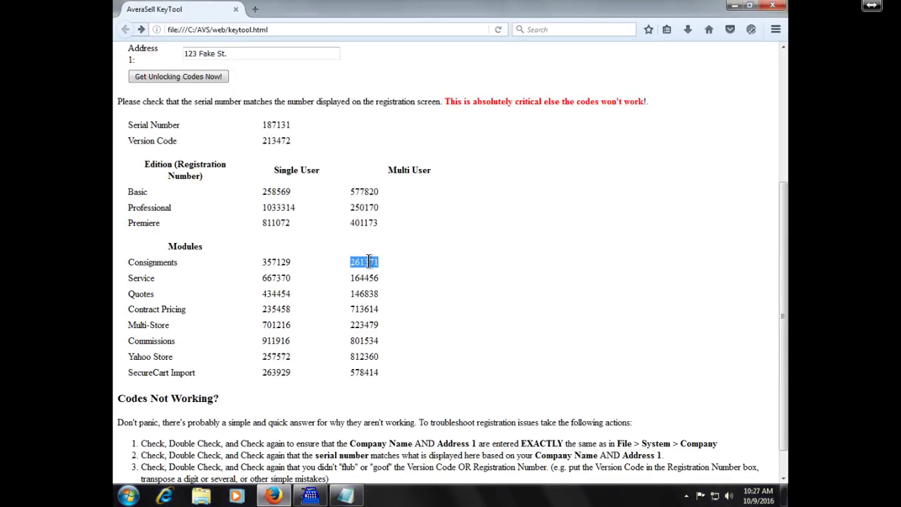
{"action": "double_click", "coordinate": [363, 277]}
{"action": "key", "text": "ctrl+c"}
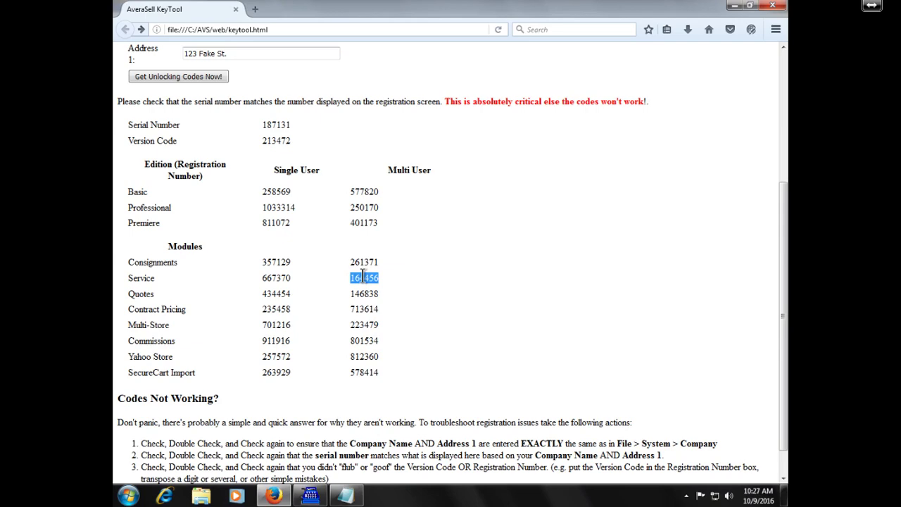
{"action": "key", "text": "alt+Tab"}
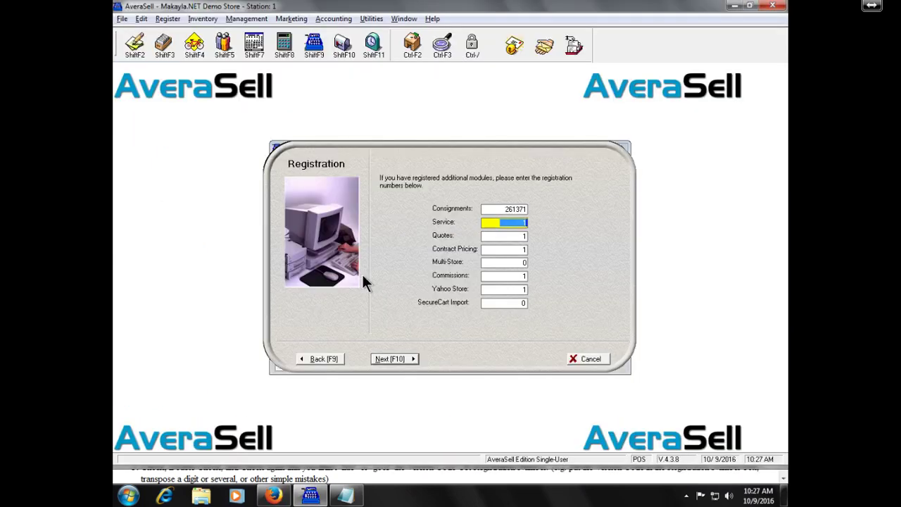
{"action": "key", "text": "ctrl+v"}
{"action": "key", "text": "Tab"}
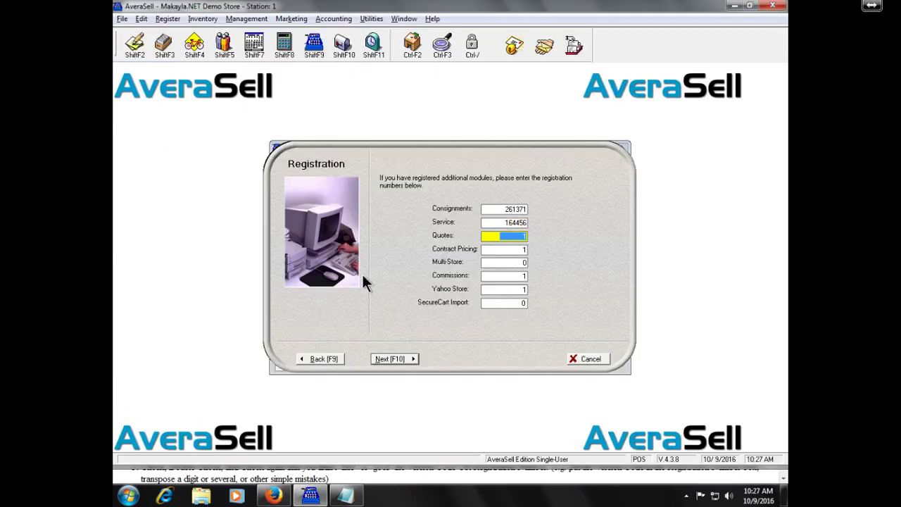
{"action": "key", "text": "alt+Tab"}
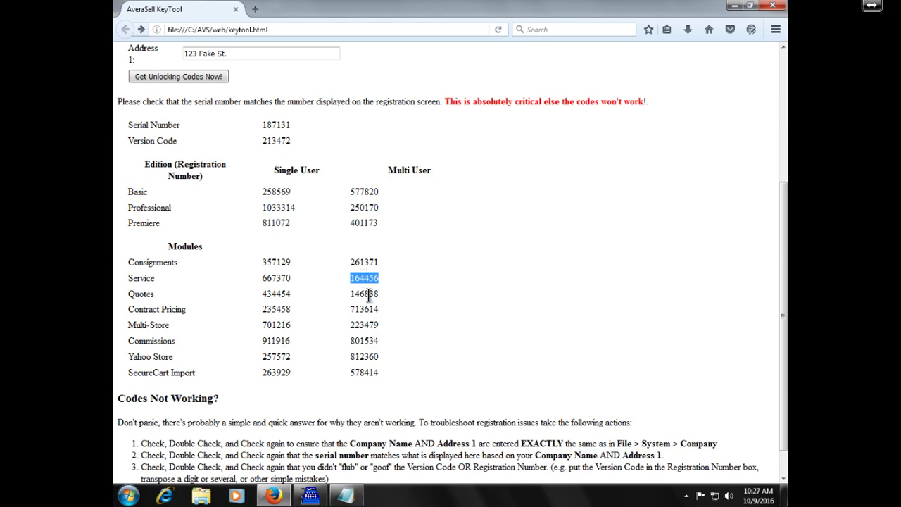
{"action": "double_click", "coordinate": [366, 293]}
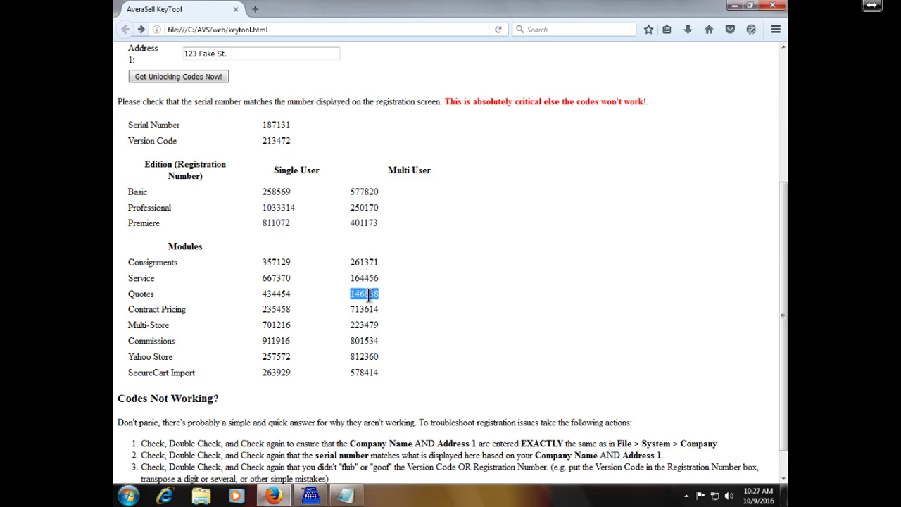
{"action": "key", "text": "ctrl+c"}
{"action": "key", "text": "alt+Tab"}
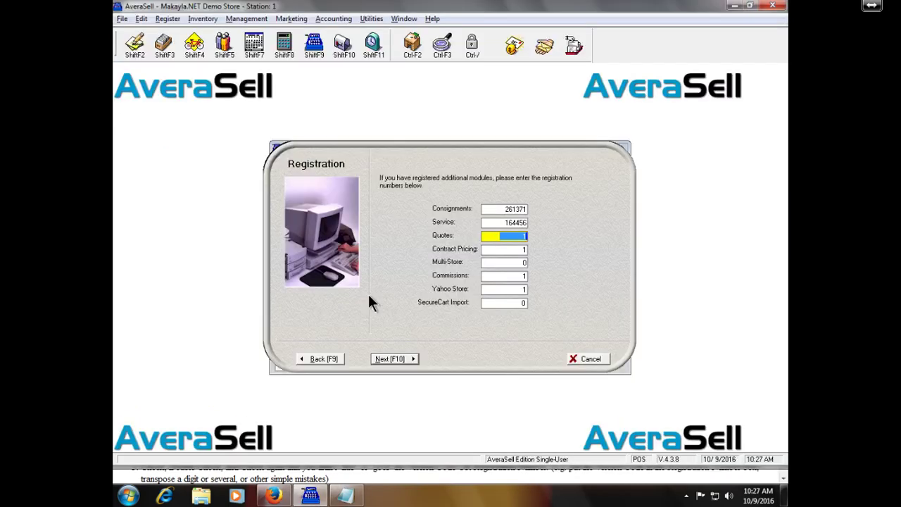
{"action": "key", "text": "ctrl+v"}
{"action": "key", "text": "Tab"}
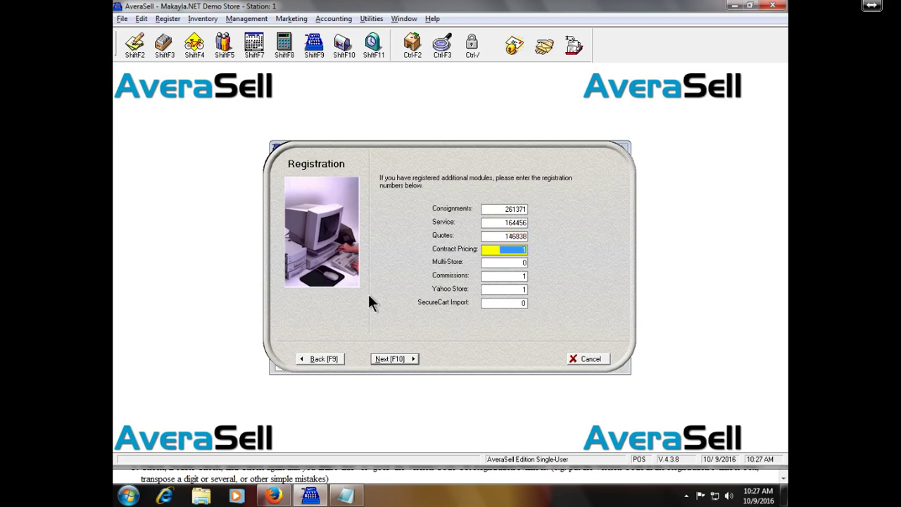
Enter Contract Pricing code 713614 and leave Multi-Store at 0
{"action": "key", "text": "alt+Tab"}
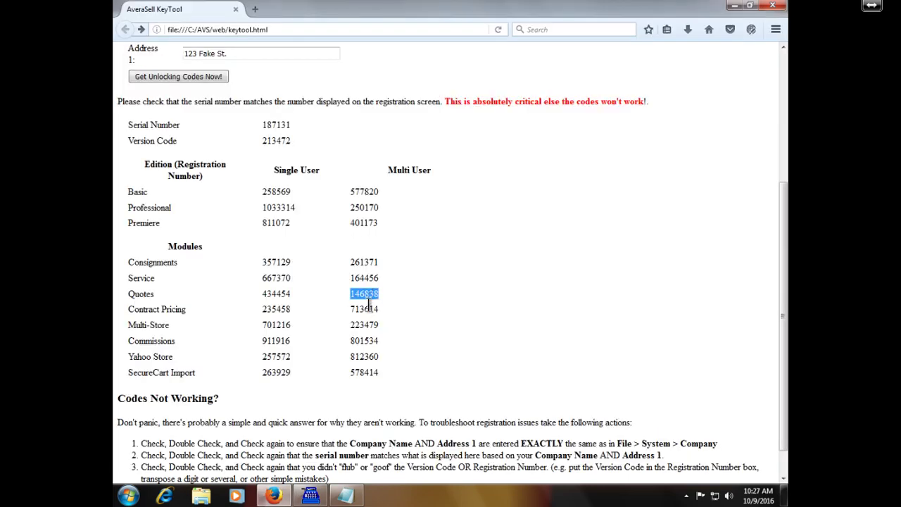
{"action": "double_click", "coordinate": [368, 309]}
{"action": "key", "text": "alt+Tab"}
{"action": "key", "text": "ctrl+v"}
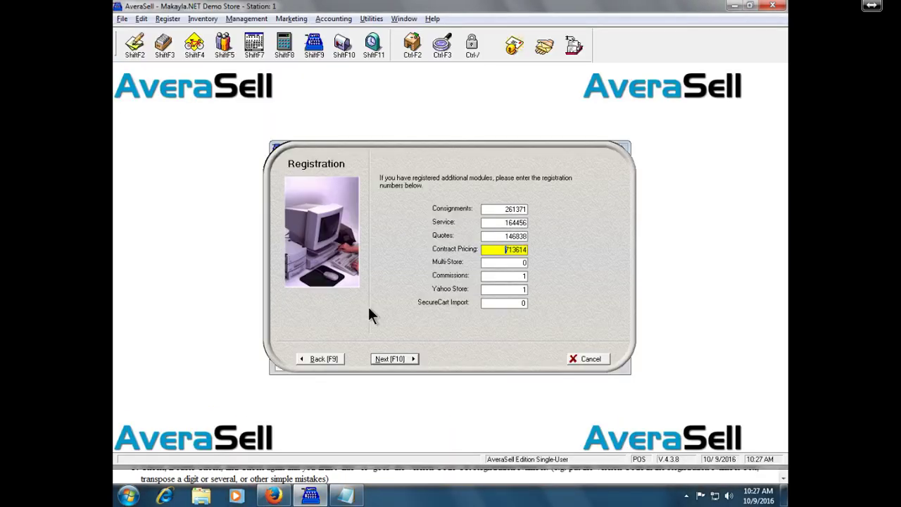
{"action": "key", "text": "Tab"}
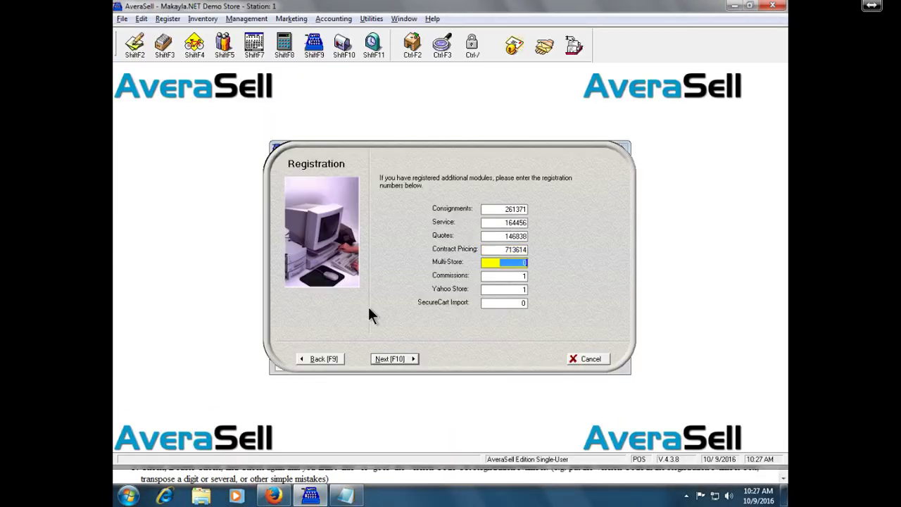
{"action": "key", "text": "End"}
{"action": "key", "text": "Tab"}
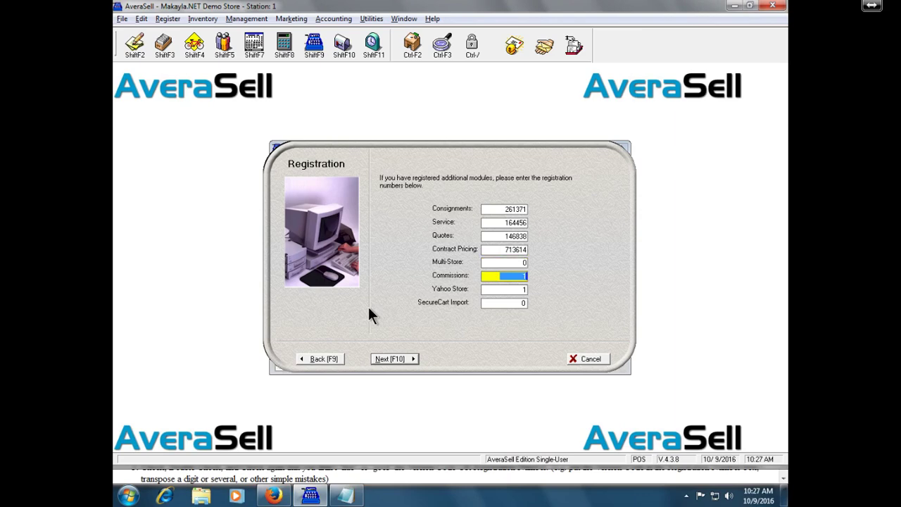
Enter Commissions code 801534, set Yahoo Store and SecureCart Import to 0, and advance
{"action": "key", "text": "alt+Tab"}
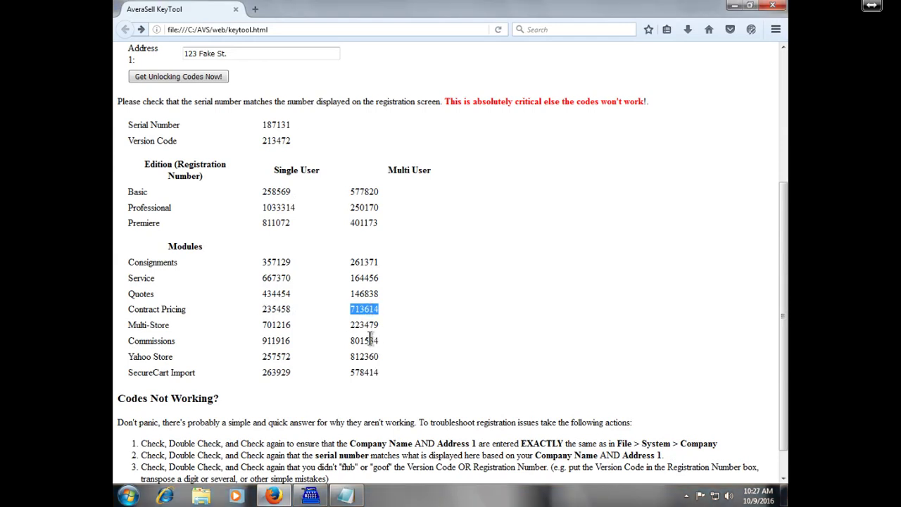
{"action": "double_click", "coordinate": [370, 340]}
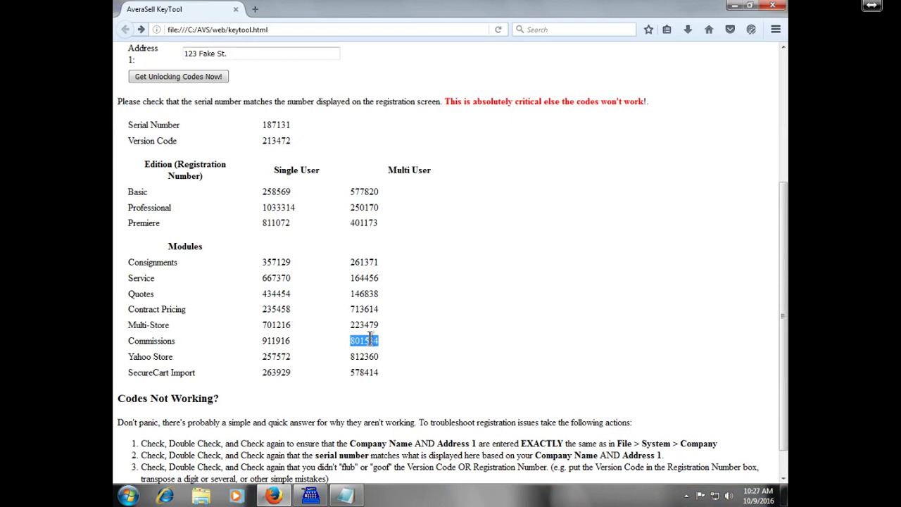
{"action": "key", "text": "alt+Tab"}
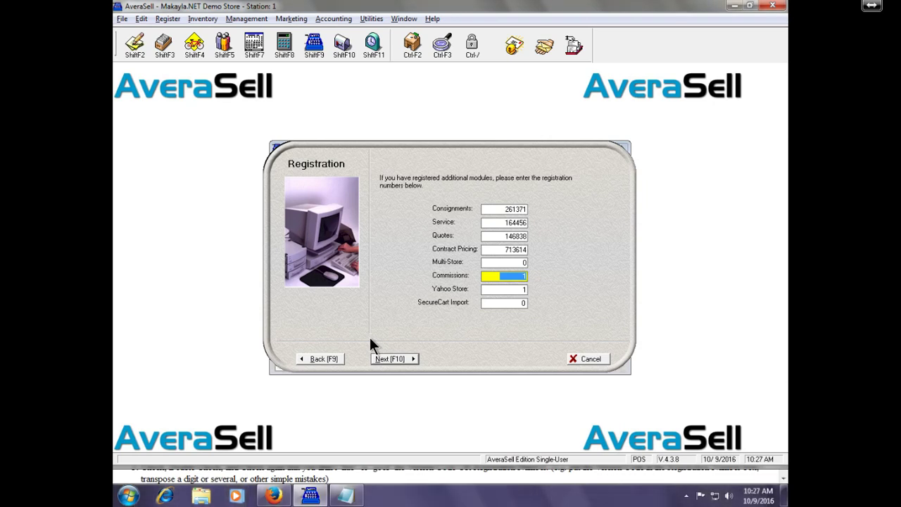
{"action": "key", "text": "ctrl+v"}
{"action": "key", "text": "Tab"}
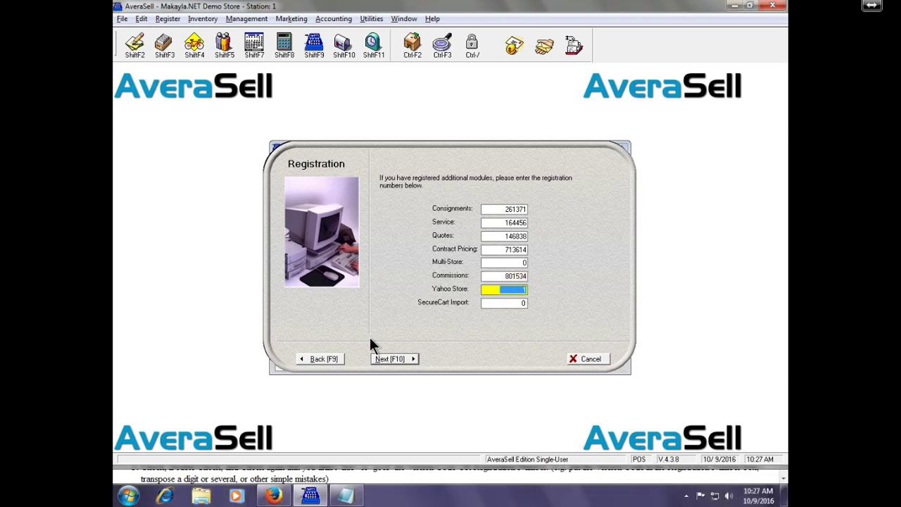
{"action": "type", "text": "0"}
{"action": "key", "text": "Tab"}
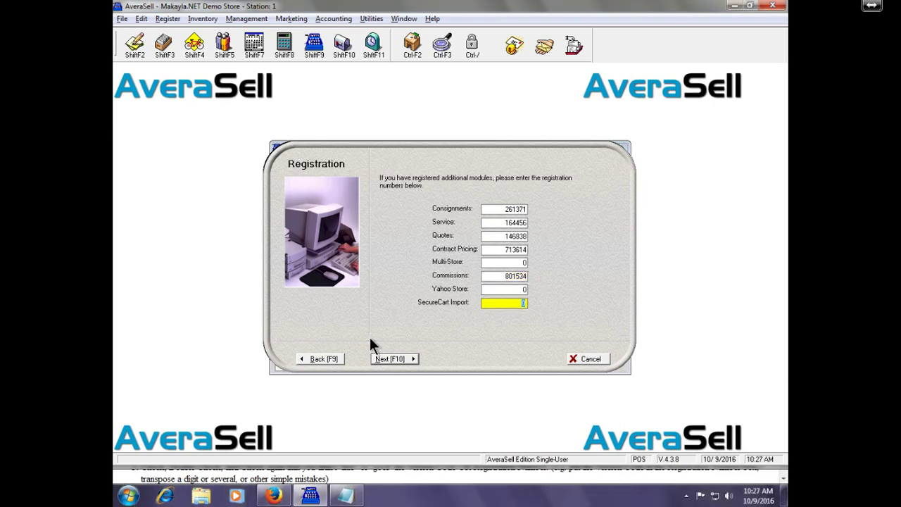
{"action": "type", "text": "0"}
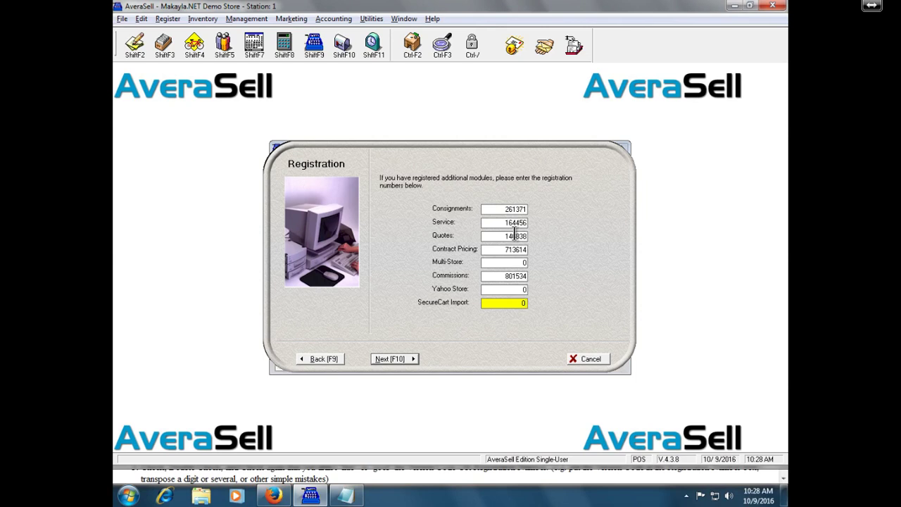
{"action": "key", "text": "F10"}
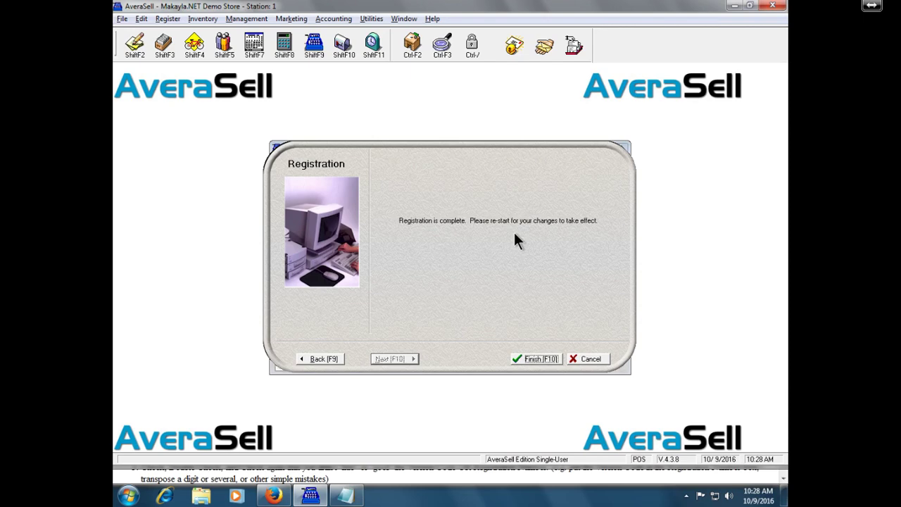
Finish the registration, acknowledge the restart notice and close the AverSell window
{"action": "key", "text": "F10"}
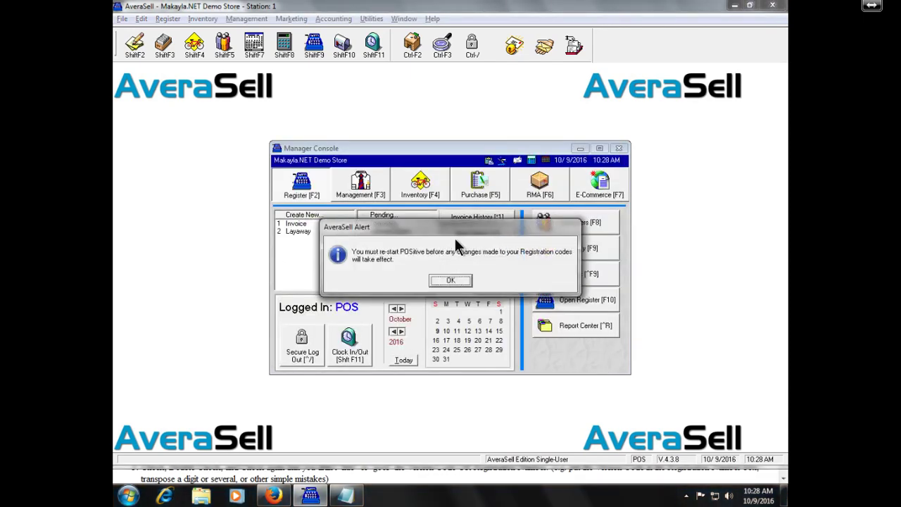
{"action": "left_click", "coordinate": [452, 280]}
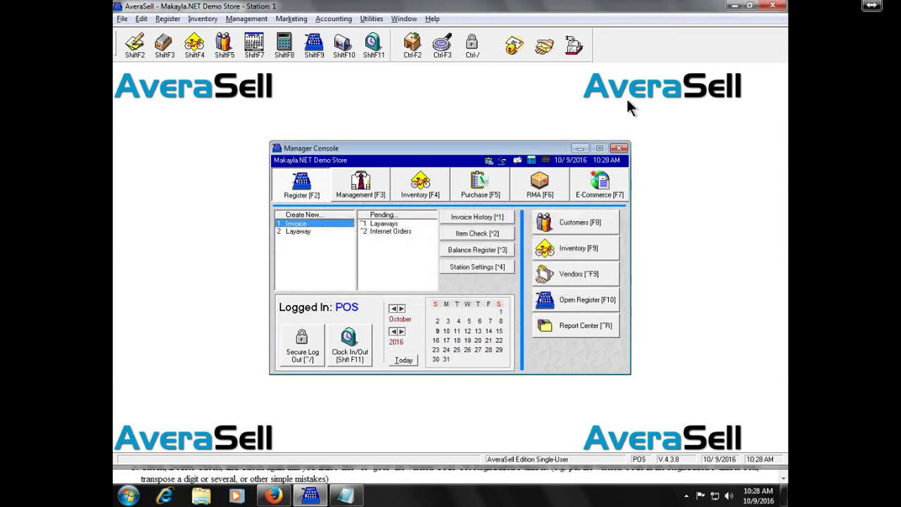
{"action": "left_click", "coordinate": [782, 9]}
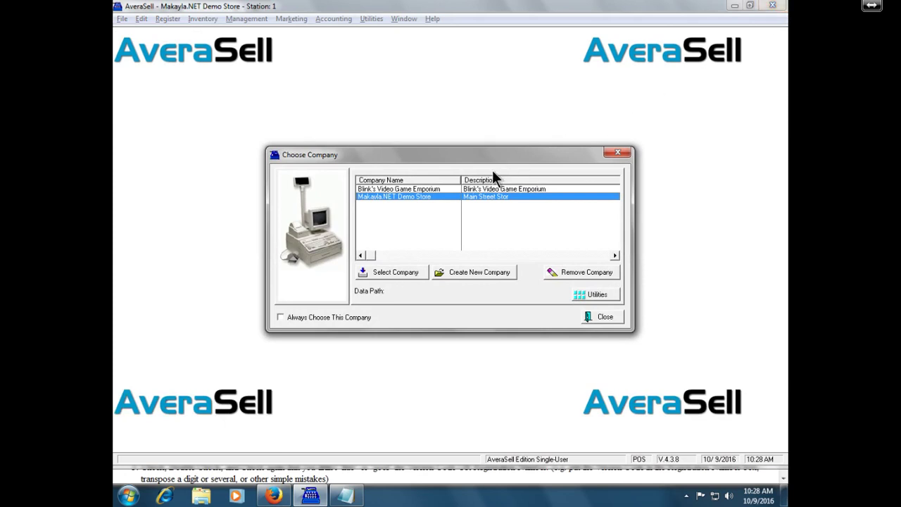
Open the demo store and dismiss the warning for an invalid sales ID
{"action": "key", "text": "Return"}
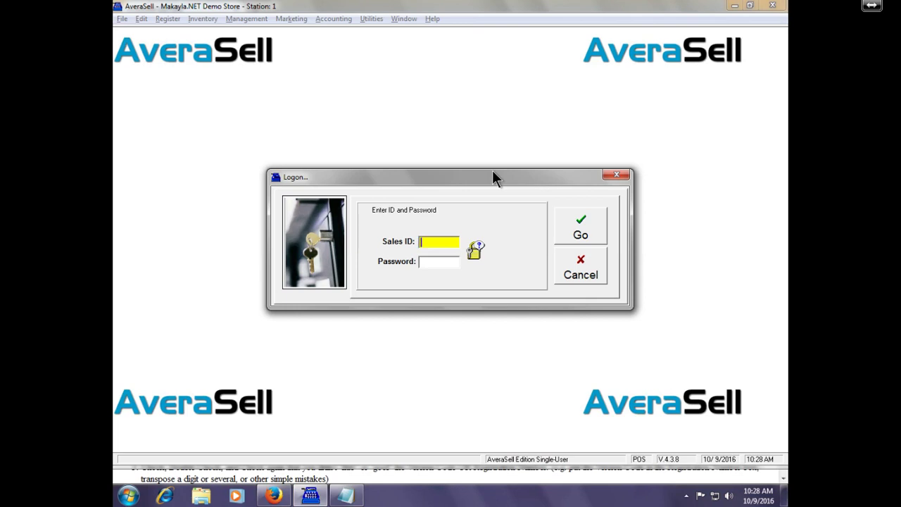
{"action": "type", "text": "KLH"}
{"action": "key", "text": "Tab"}
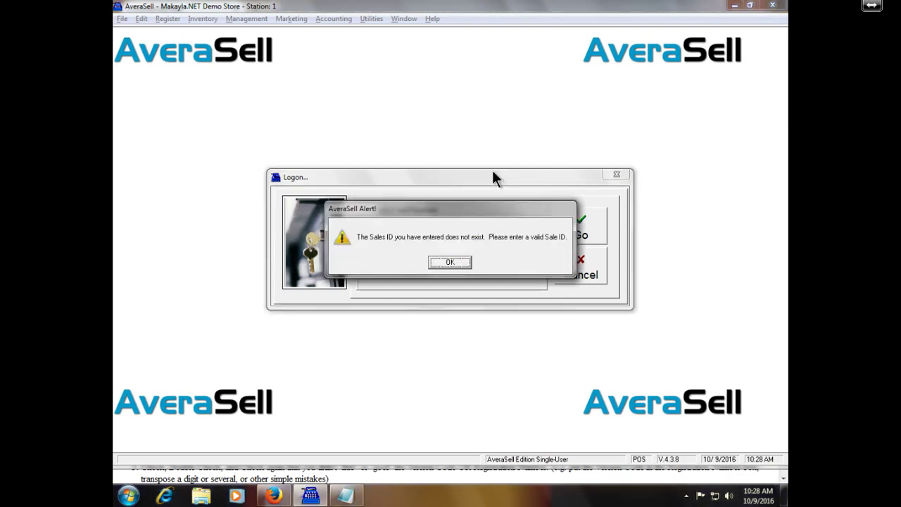
{"action": "key", "text": "Return"}
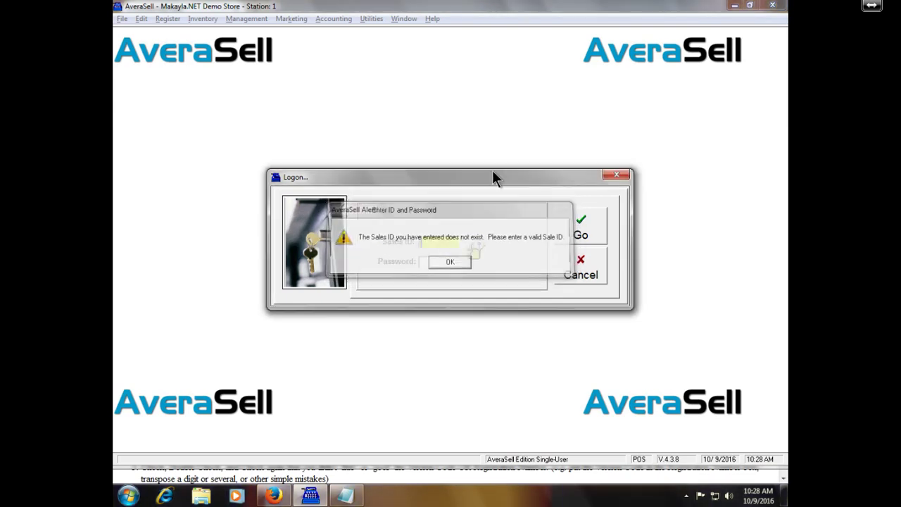
Log on with a valid sales ID and its password
{"action": "type", "text": "POS"}
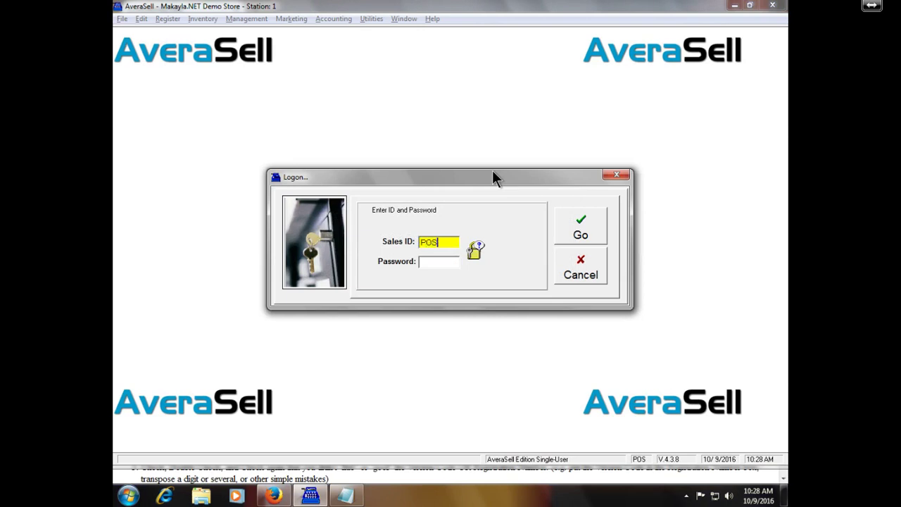
{"action": "key", "text": "Tab"}
{"action": "type", "text": "pos"}
{"action": "key", "text": "Return"}
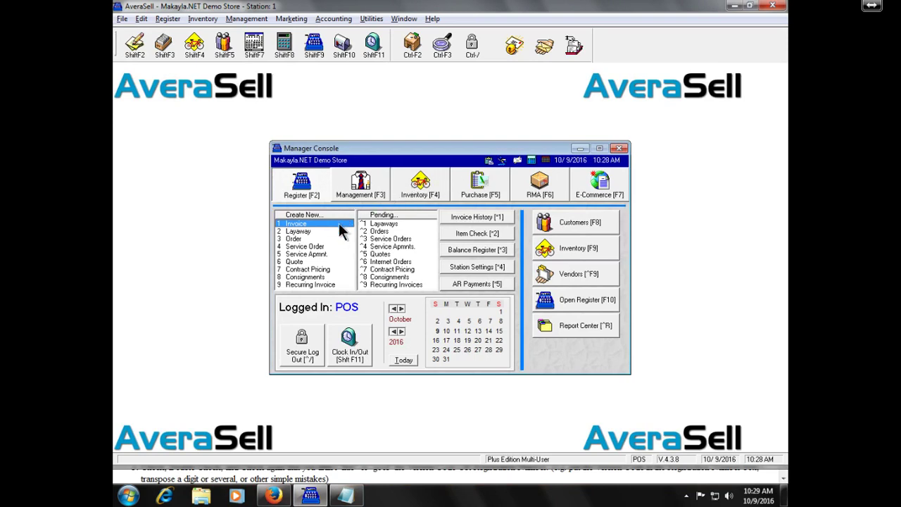
View the Management, Inventory, Purchase, RMA and E-Commerce sections, return to Register, and open Help
{"action": "left_click", "coordinate": [378, 183]}
{"action": "left_click", "coordinate": [421, 185]}
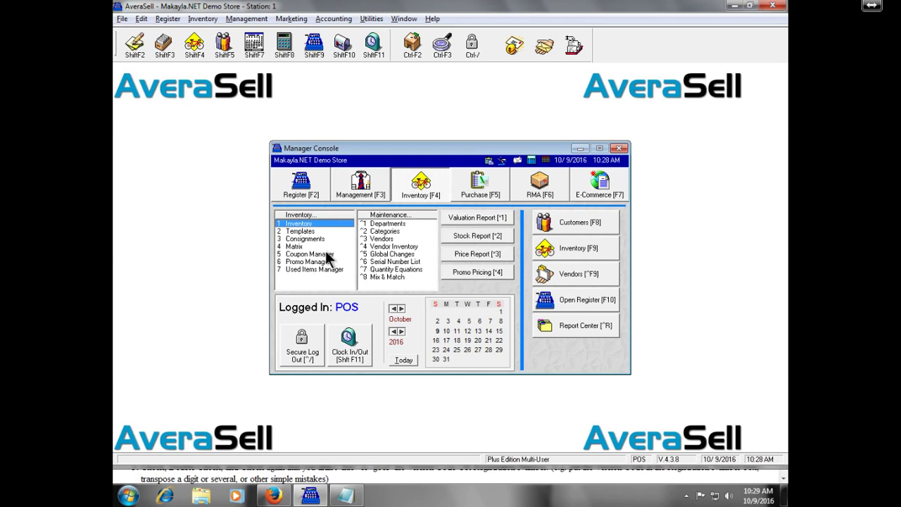
{"action": "left_click", "coordinate": [498, 191]}
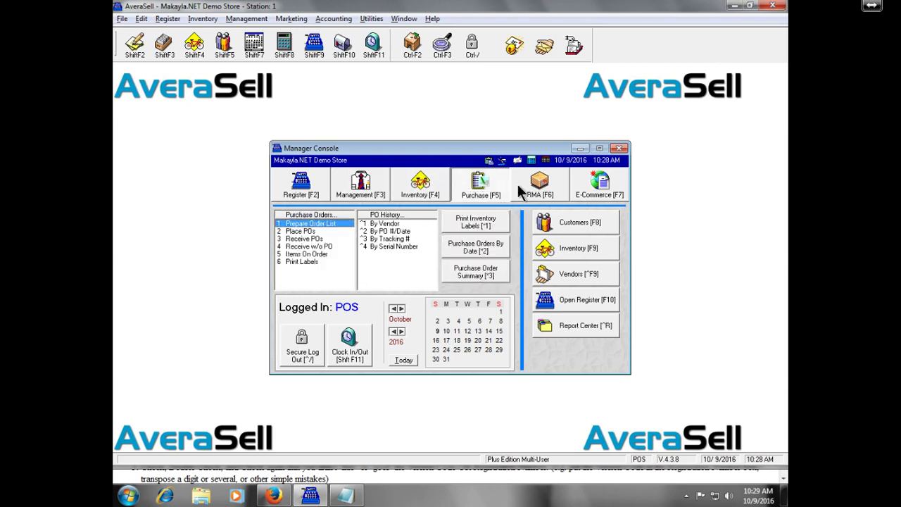
{"action": "left_click", "coordinate": [542, 181]}
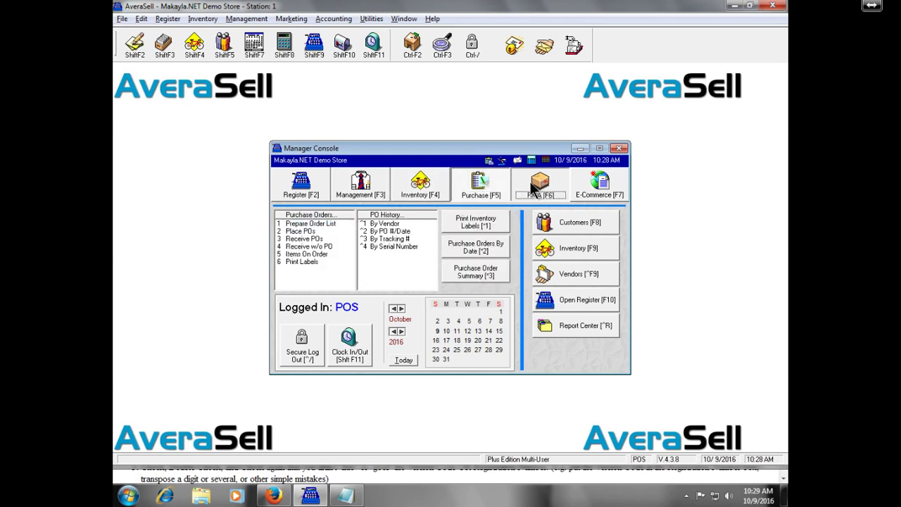
{"action": "left_click", "coordinate": [587, 185]}
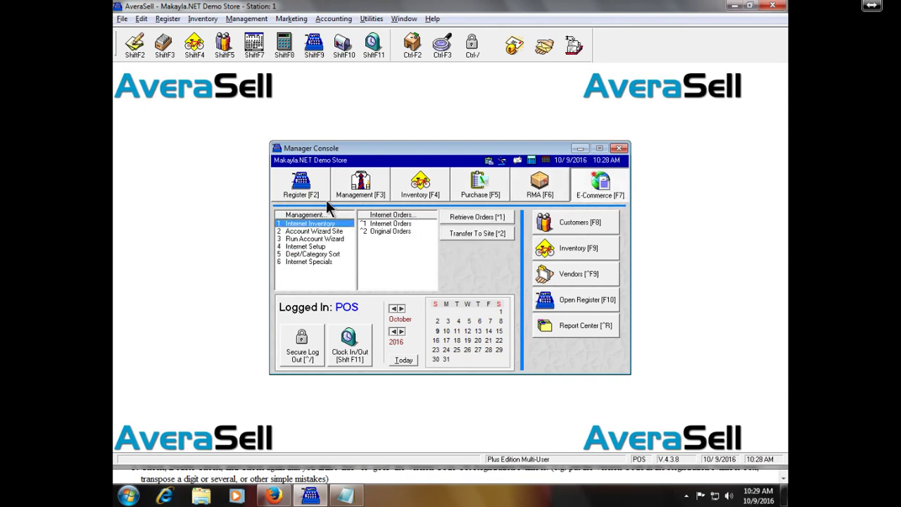
{"action": "left_click", "coordinate": [314, 201]}
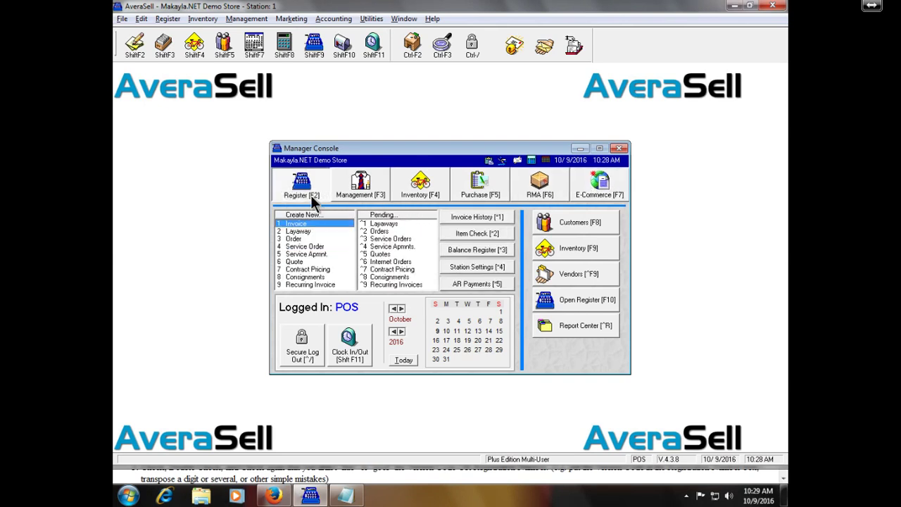
{"action": "left_click", "coordinate": [432, 19]}
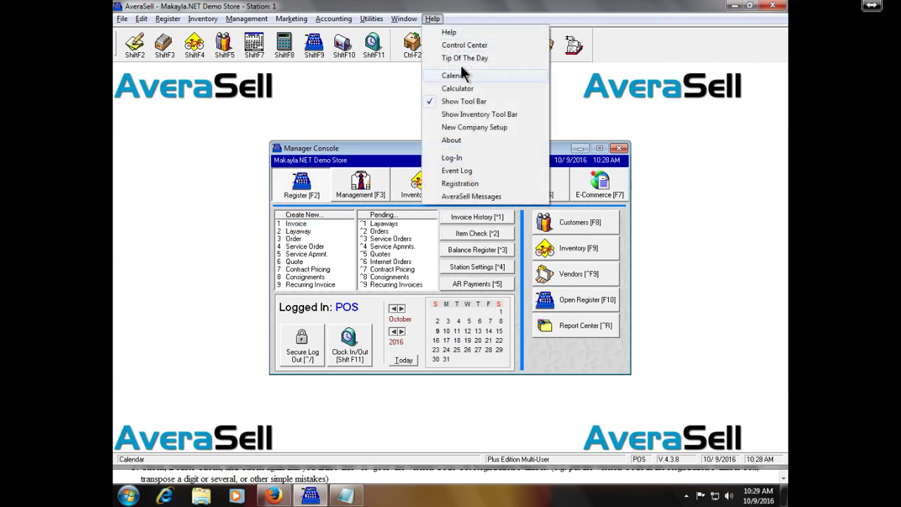
{"action": "left_click", "coordinate": [502, 186]}
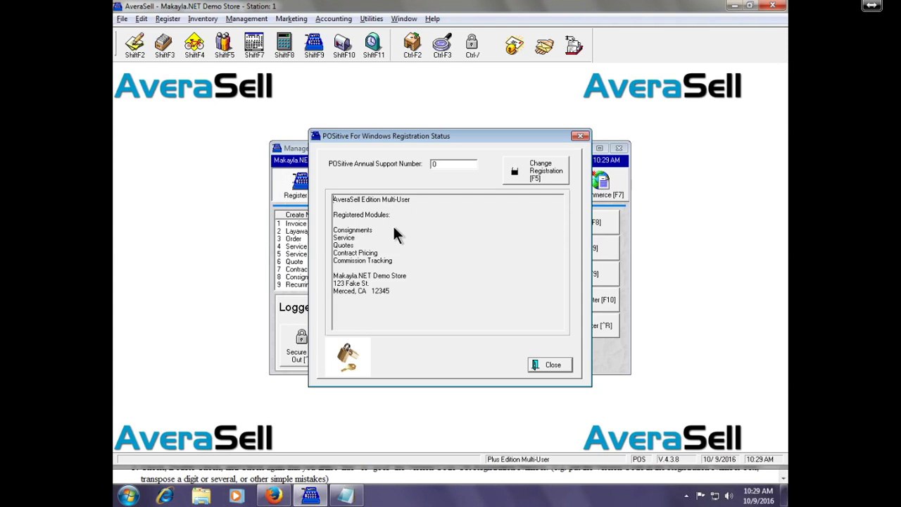
{"action": "left_click", "coordinate": [549, 369]}
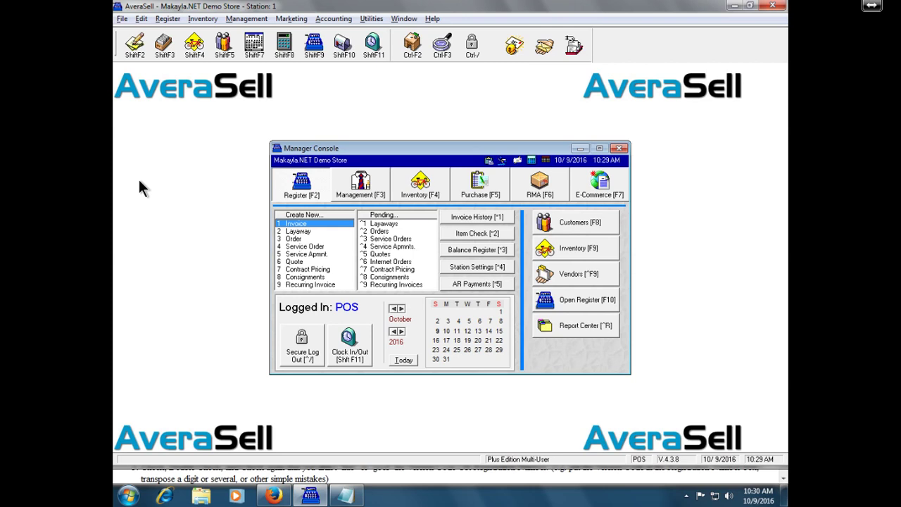
{"action": "key", "text": "F8"}
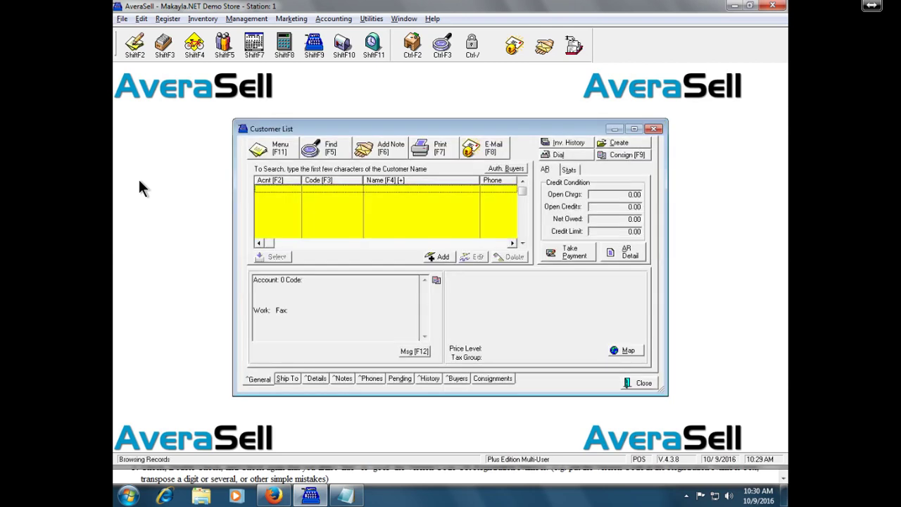
{"action": "key", "text": "Escape"}
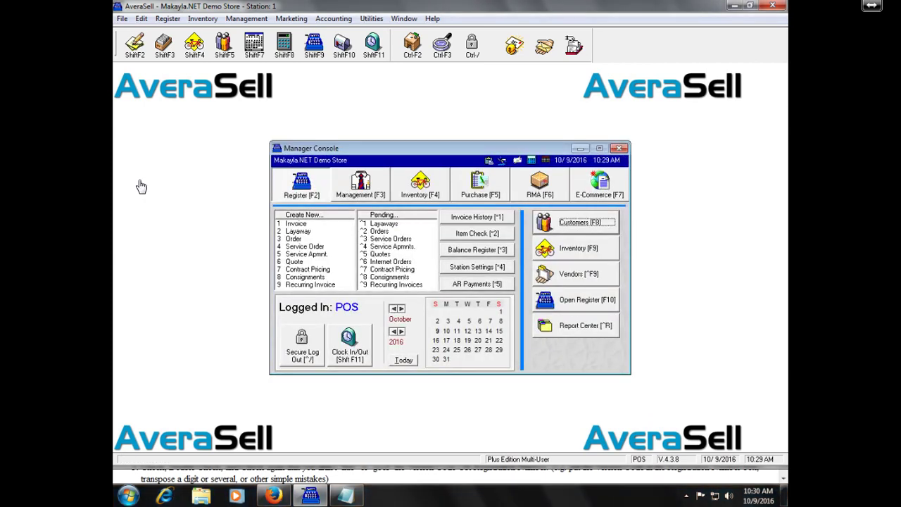